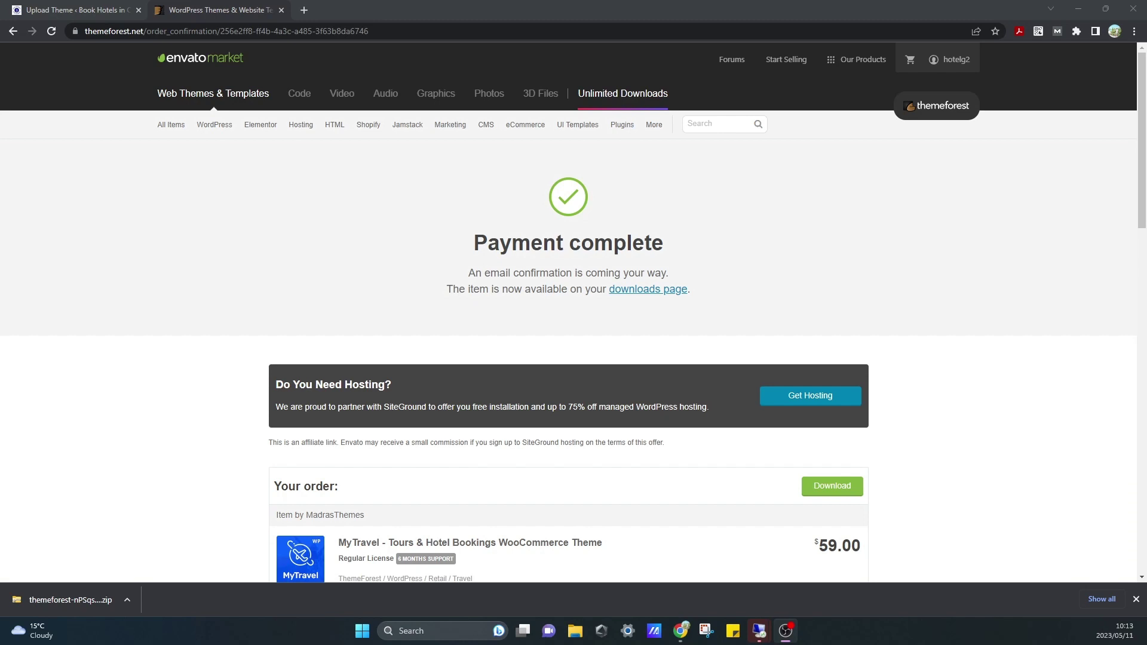
- Review the failed theme installation in WordPress and the ThemeForest order confirmation
{"action": "left_click", "coordinate": [115, 12]}
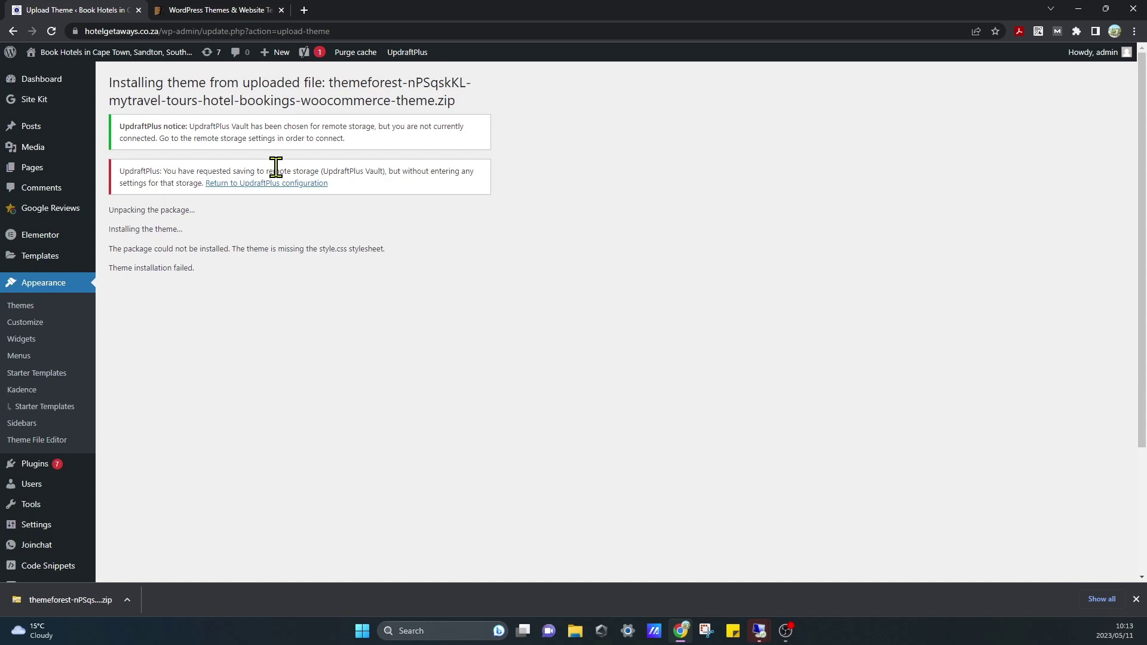
{"action": "left_click", "coordinate": [231, 11]}
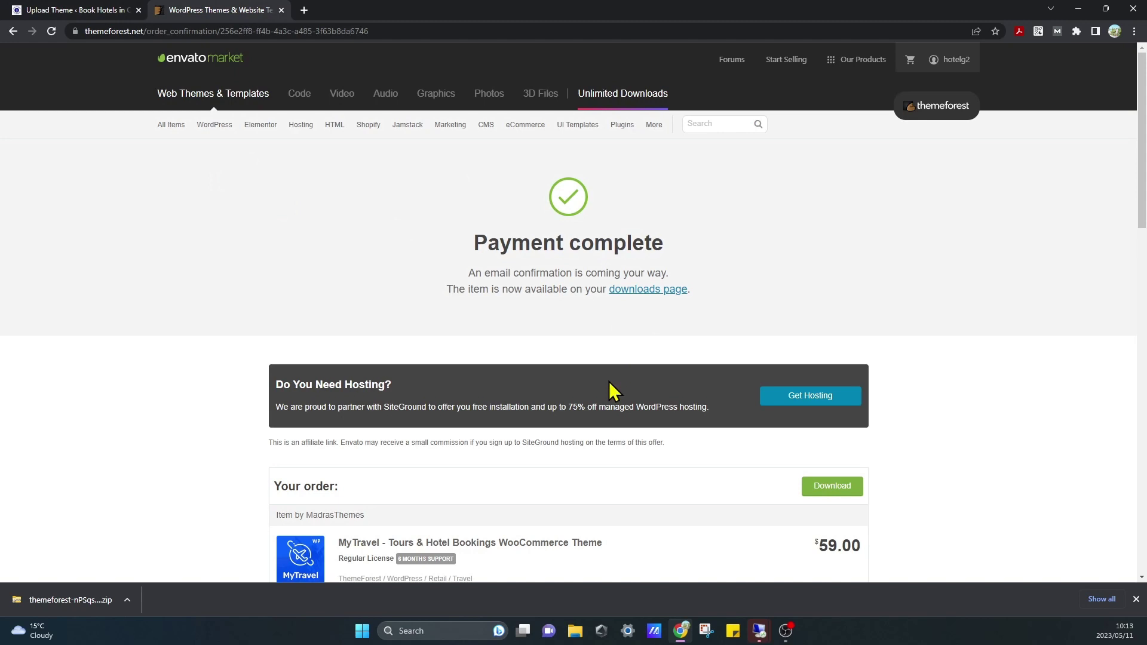
{"action": "scroll", "coordinate": [525, 379], "scroll_direction": "down", "scroll_amount": 2}
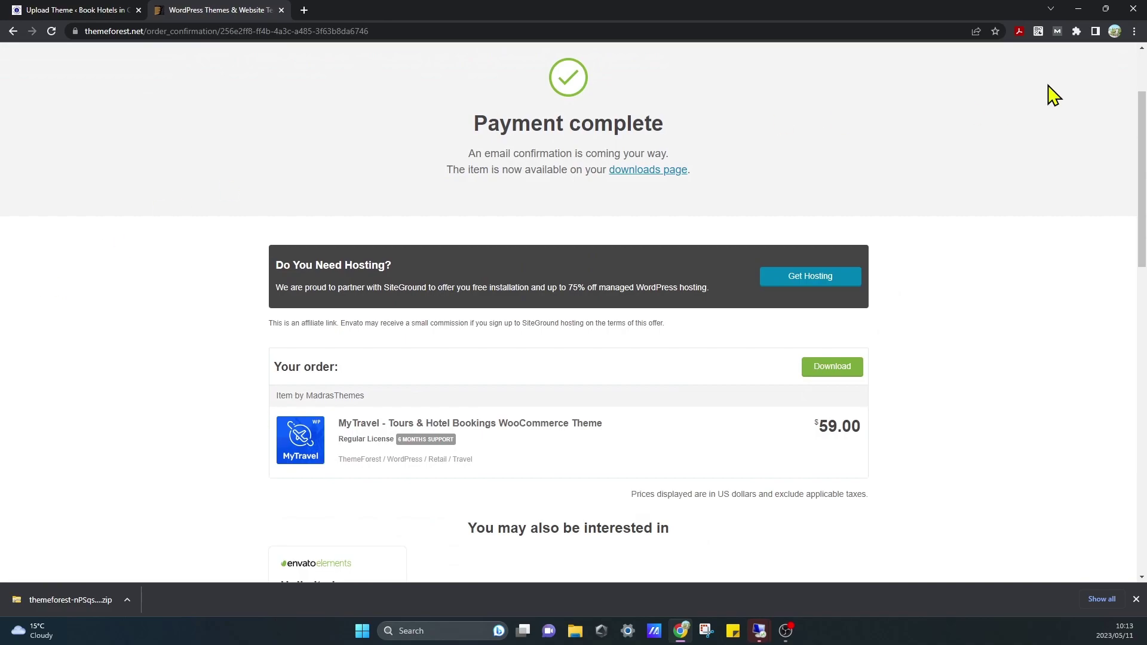
- Switch to File Explorer, open My Drive > Hotel Getaways, and widen the Name column
{"action": "left_click", "coordinate": [1078, 9]}
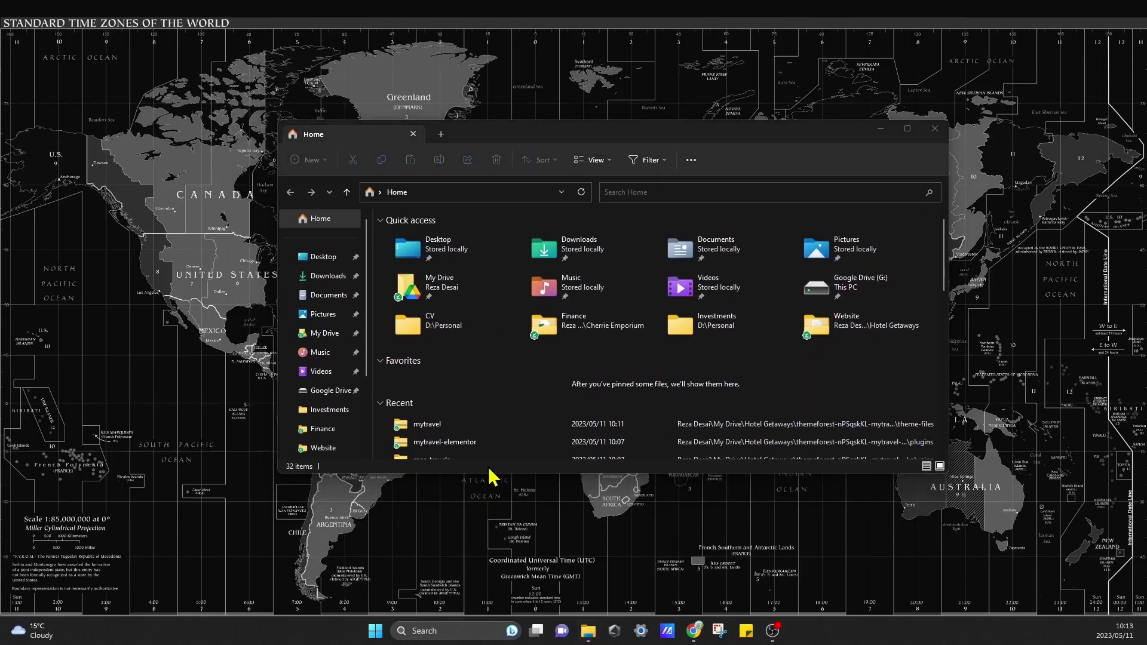
{"action": "left_click", "coordinate": [319, 333]}
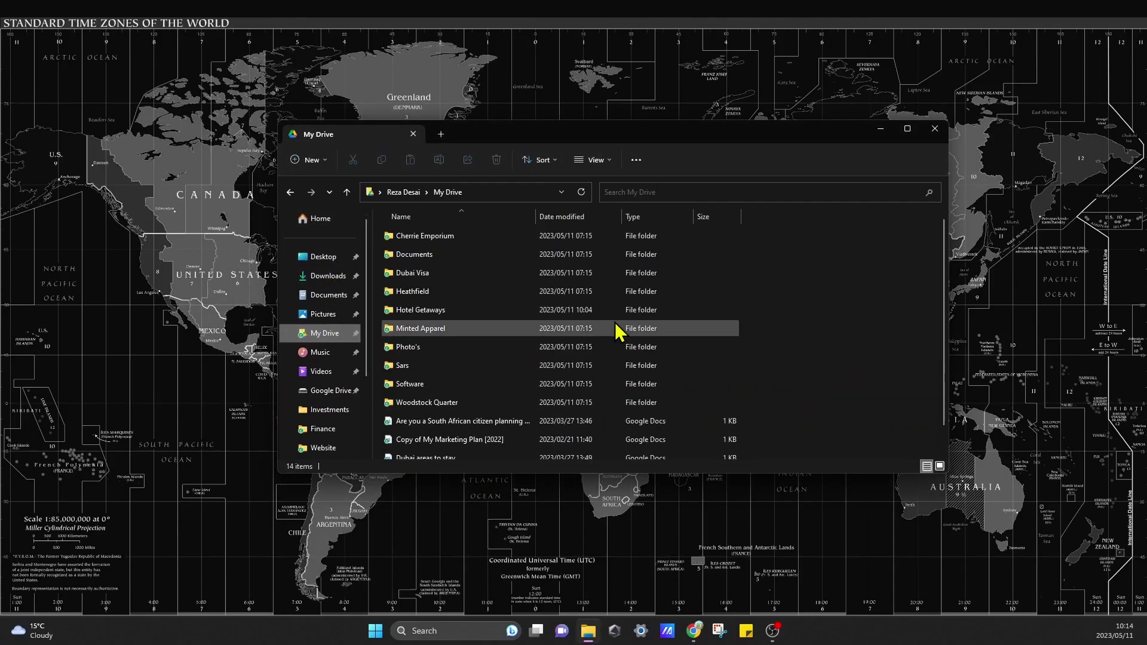
{"action": "double_click", "coordinate": [460, 315]}
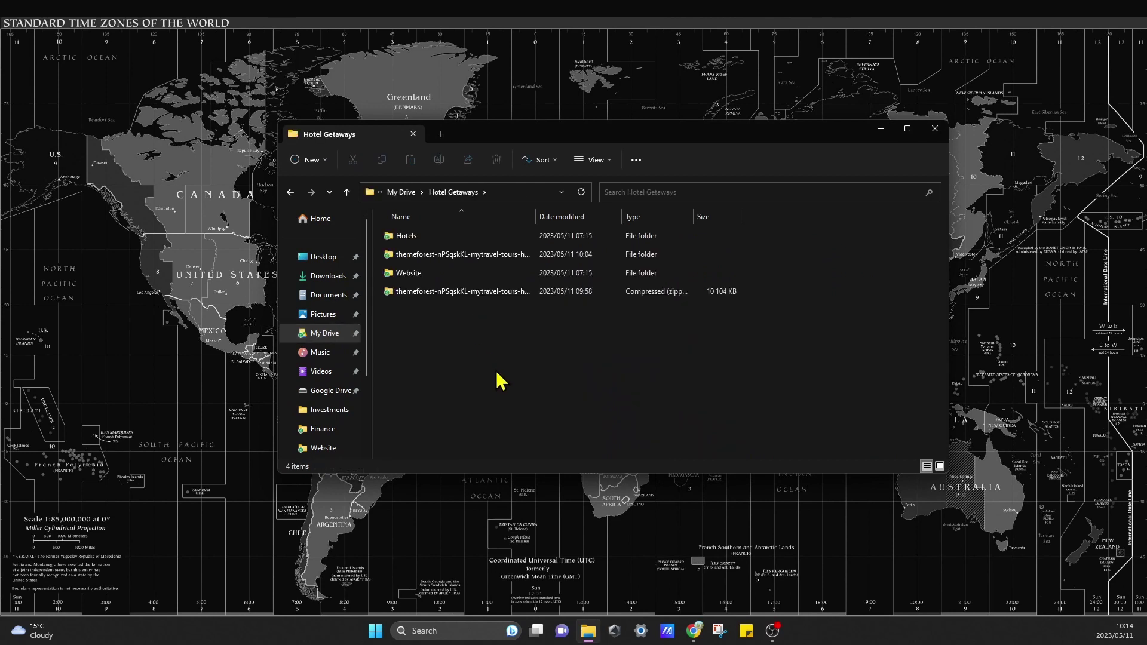
{"action": "left_click", "coordinate": [463, 262]}
{"action": "left_click", "coordinate": [467, 377]}
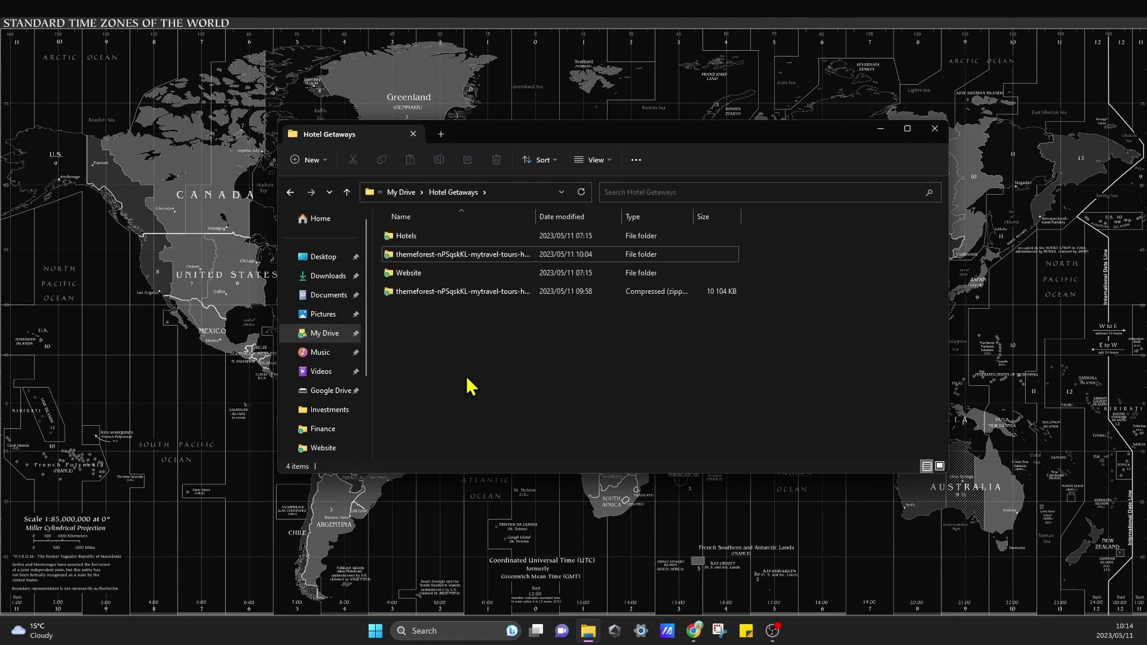
{"action": "left_click_drag", "start_coordinate": [536, 216], "coordinate": [688, 242]}
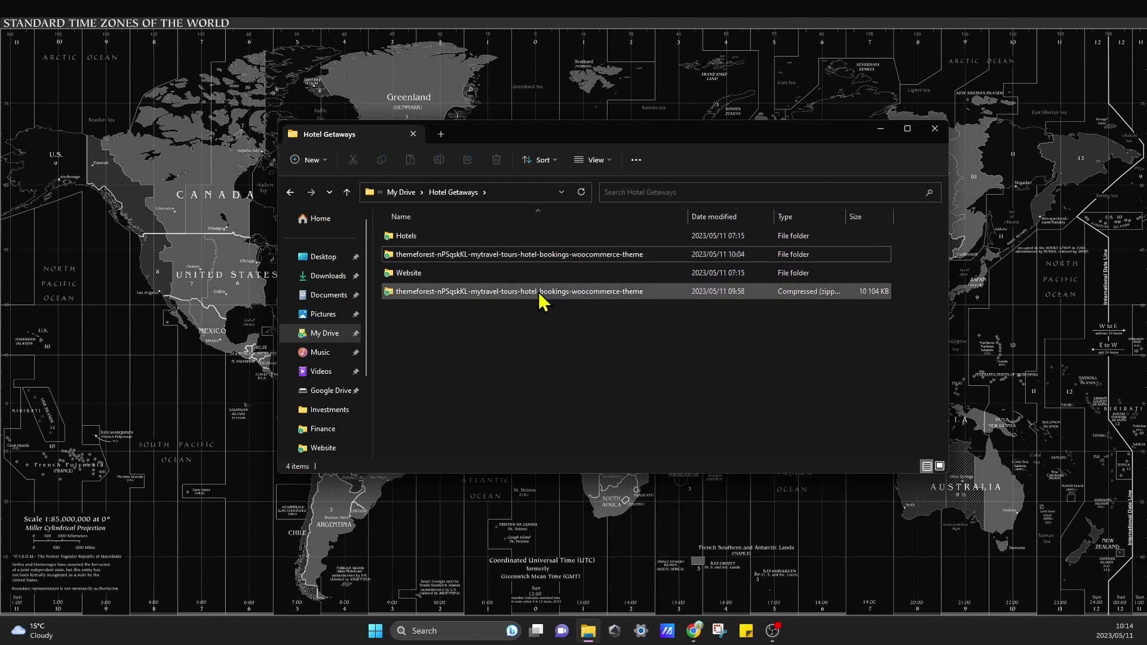
- Inspect the themeforest theme zip and its extracted folder, leaving the folder selected
{"action": "left_click", "coordinate": [504, 254]}
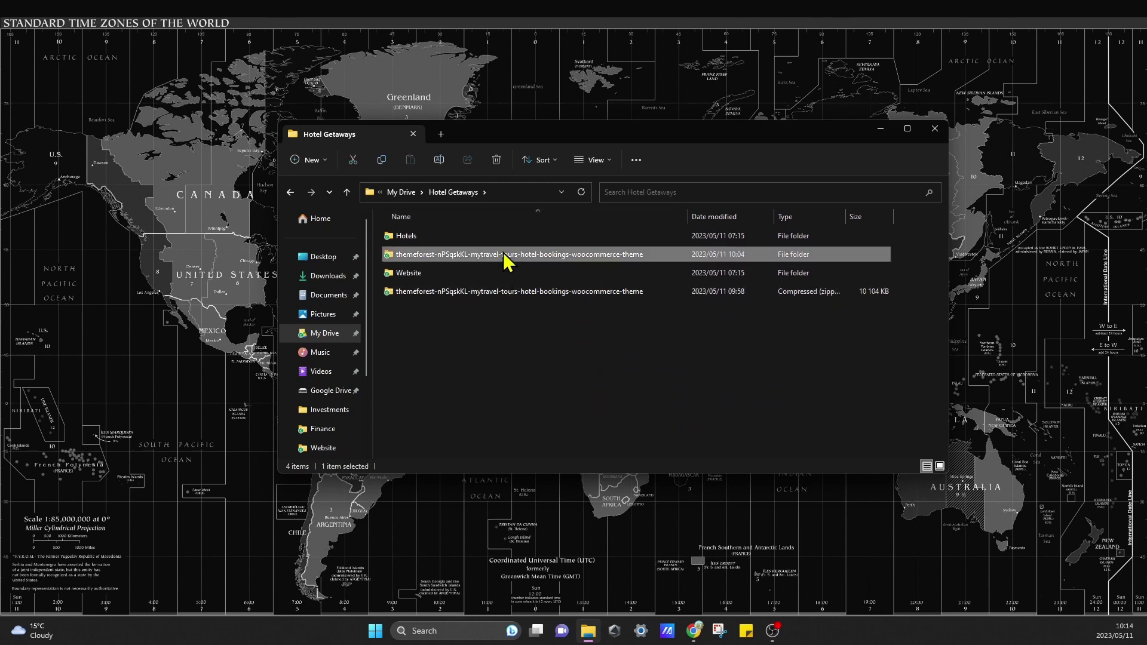
{"action": "left_click", "coordinate": [490, 291]}
{"action": "right_click", "coordinate": [521, 291]}
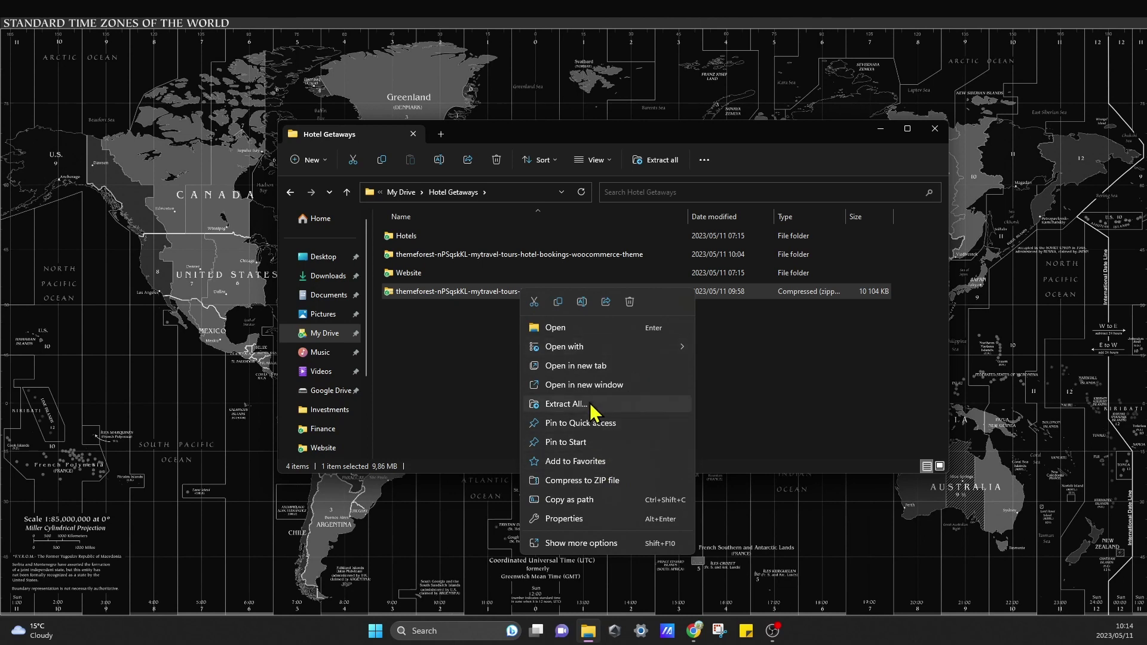
{"action": "left_click", "coordinate": [449, 389]}
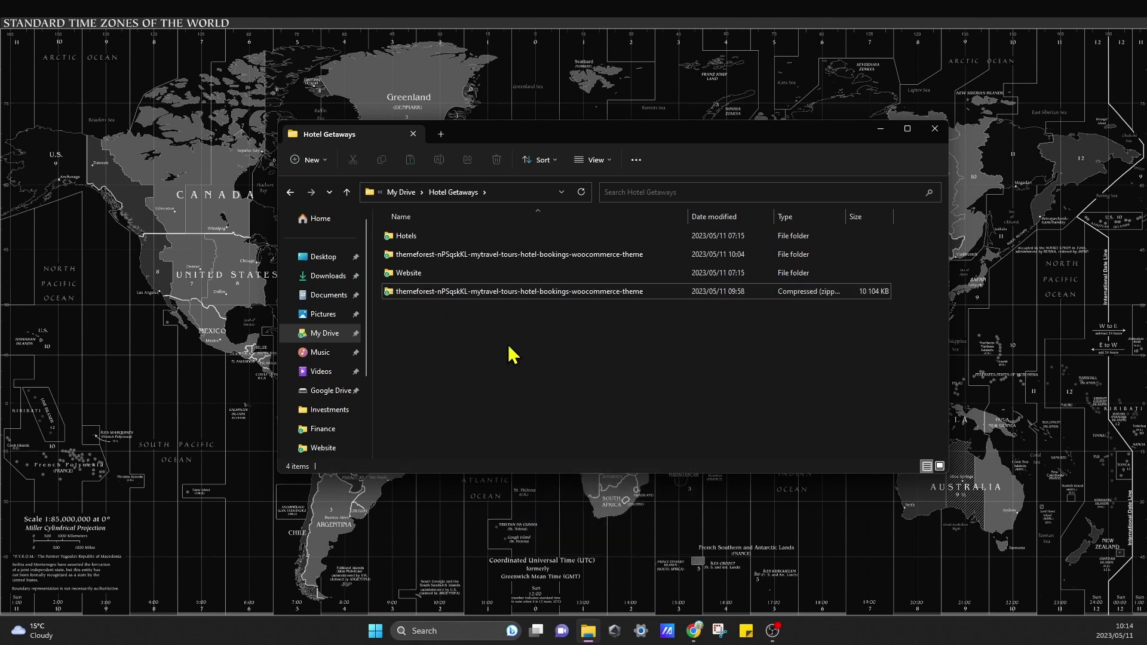
{"action": "left_click", "coordinate": [523, 263]}
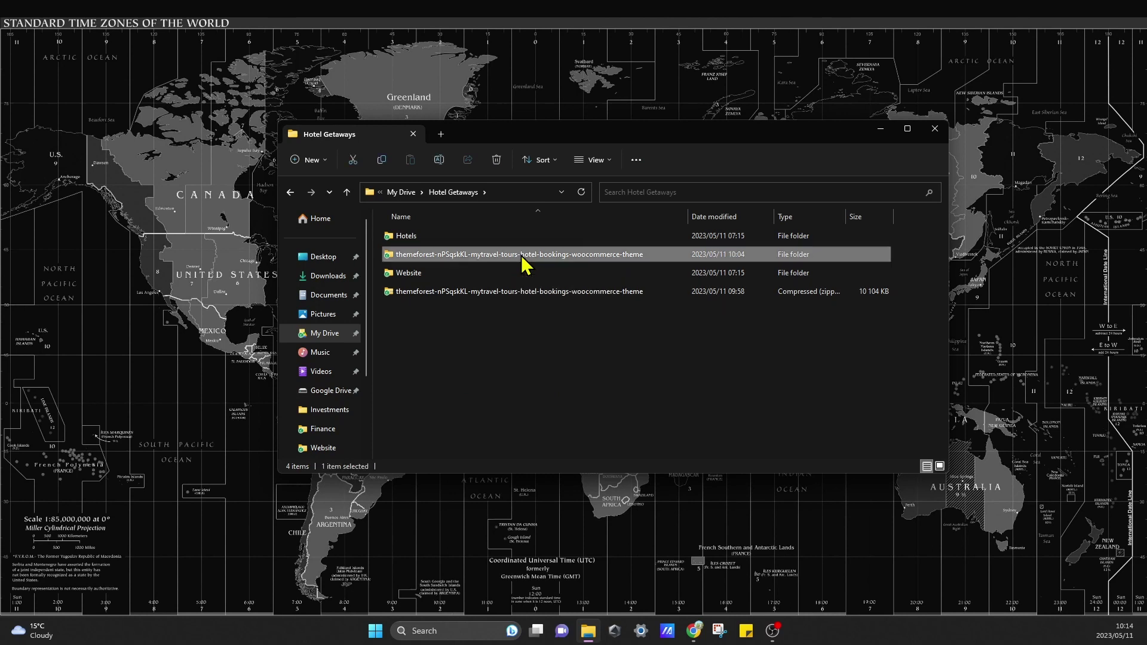
- Open themeforest > mytravel-v1.0.12 and look through its Licensing and plugins subfolders
{"action": "double_click", "coordinate": [524, 263]}
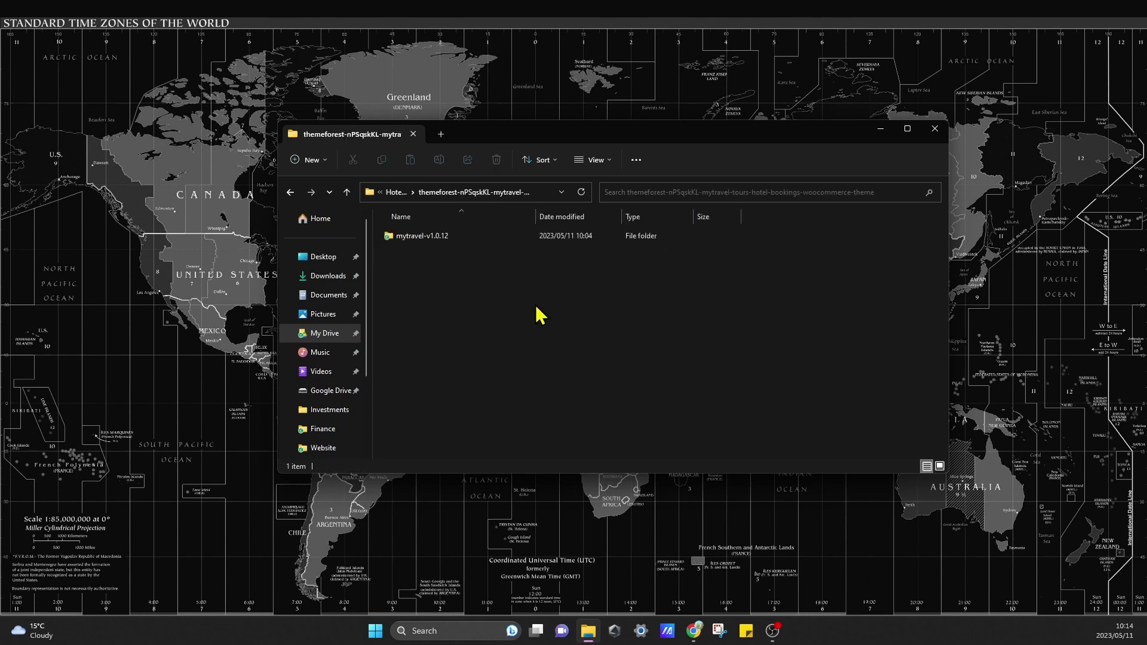
{"action": "double_click", "coordinate": [449, 238]}
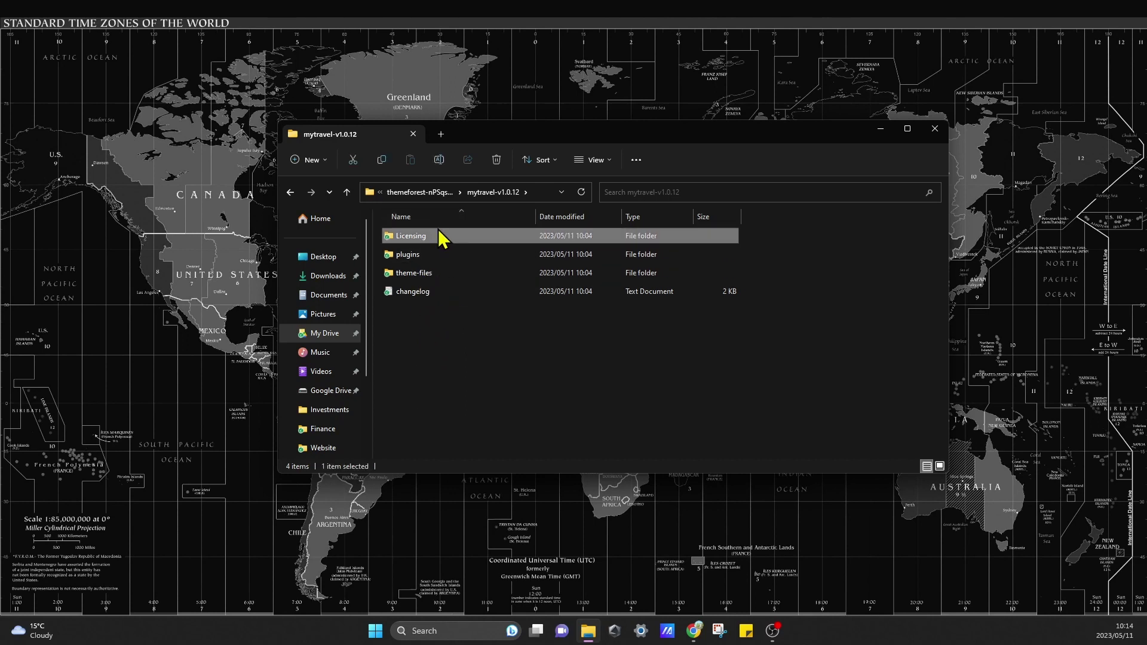
{"action": "double_click", "coordinate": [441, 235]}
{"action": "left_click", "coordinate": [291, 191]}
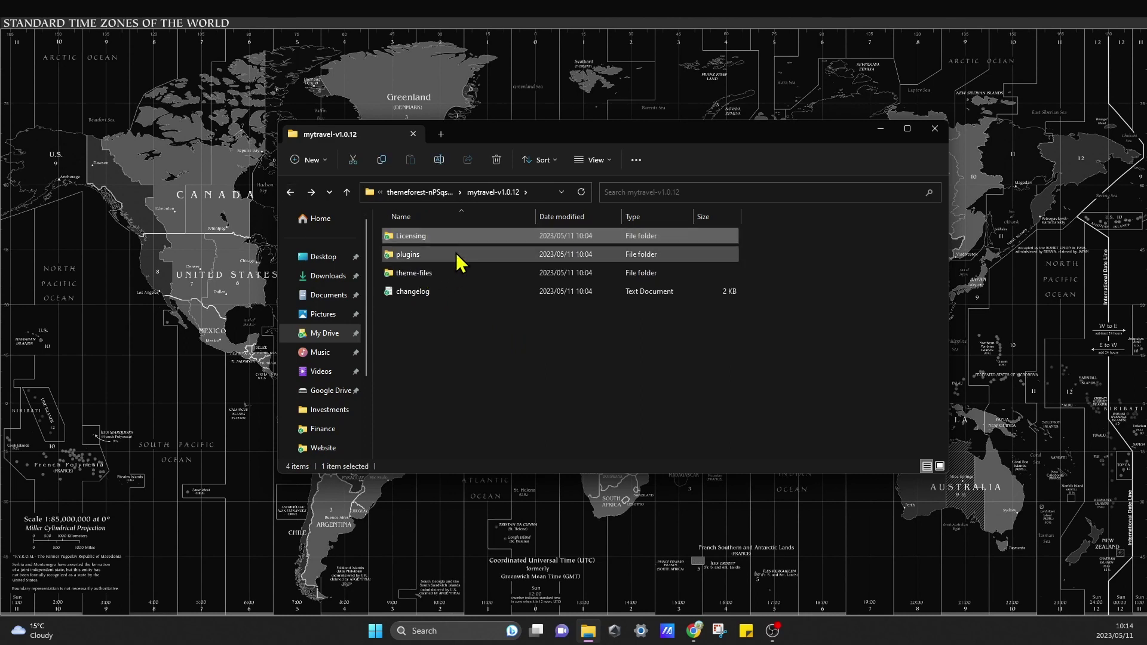
{"action": "double_click", "coordinate": [460, 255]}
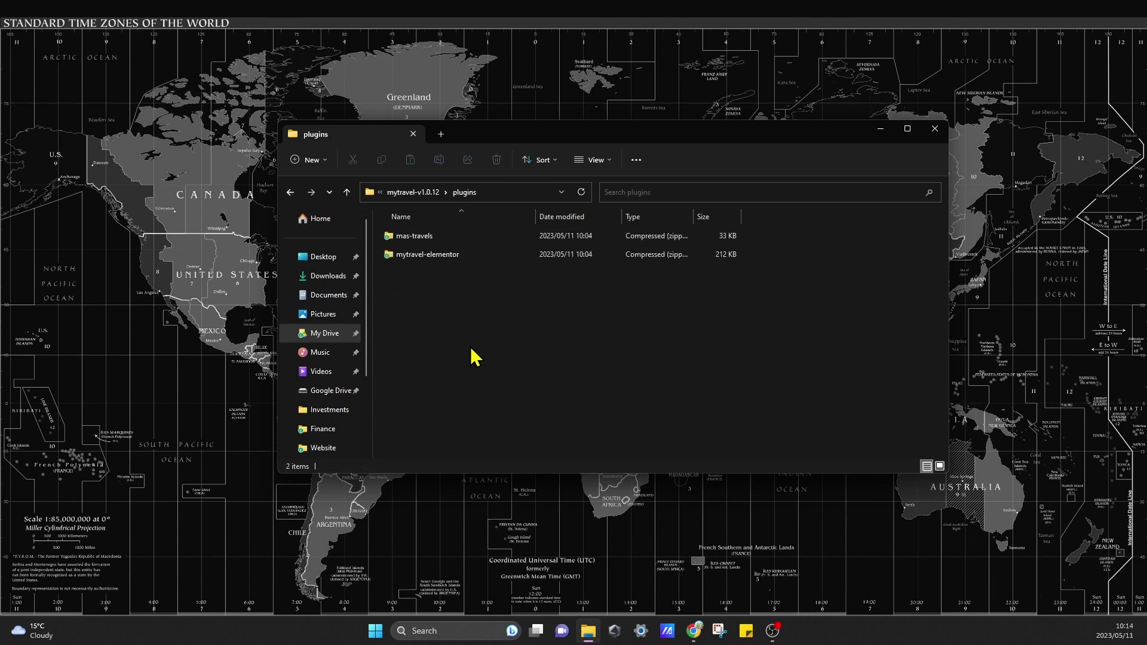
{"action": "left_click", "coordinate": [290, 192]}
- Open the theme-files folder and select the mytravel-child zip
{"action": "double_click", "coordinate": [433, 273]}
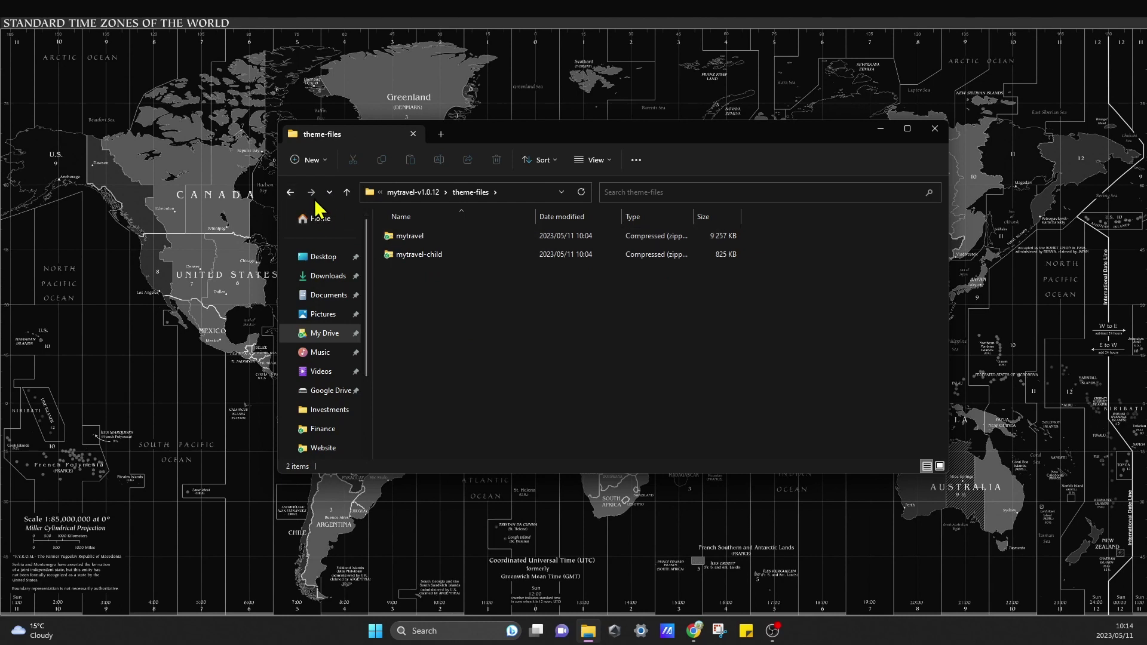
{"action": "left_click", "coordinate": [290, 192]}
{"action": "double_click", "coordinate": [425, 273]}
{"action": "left_click", "coordinate": [439, 256]}
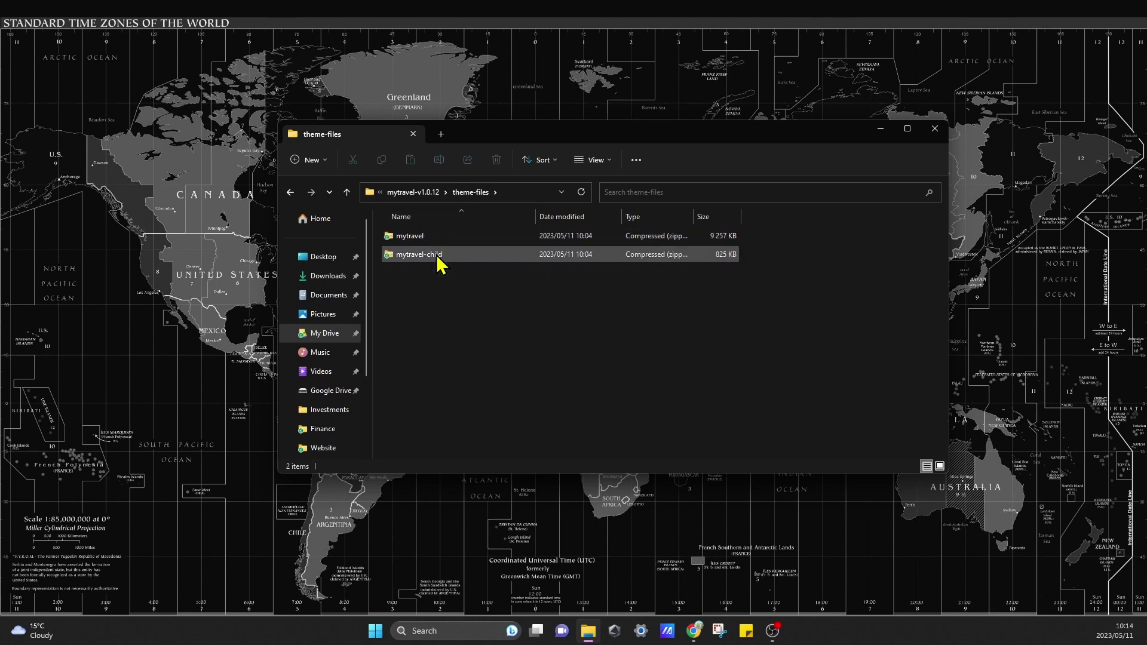
- Open the mytravel zip and its inner mytravel folder, scrolling past footer.php and functions.php
{"action": "double_click", "coordinate": [428, 241]}
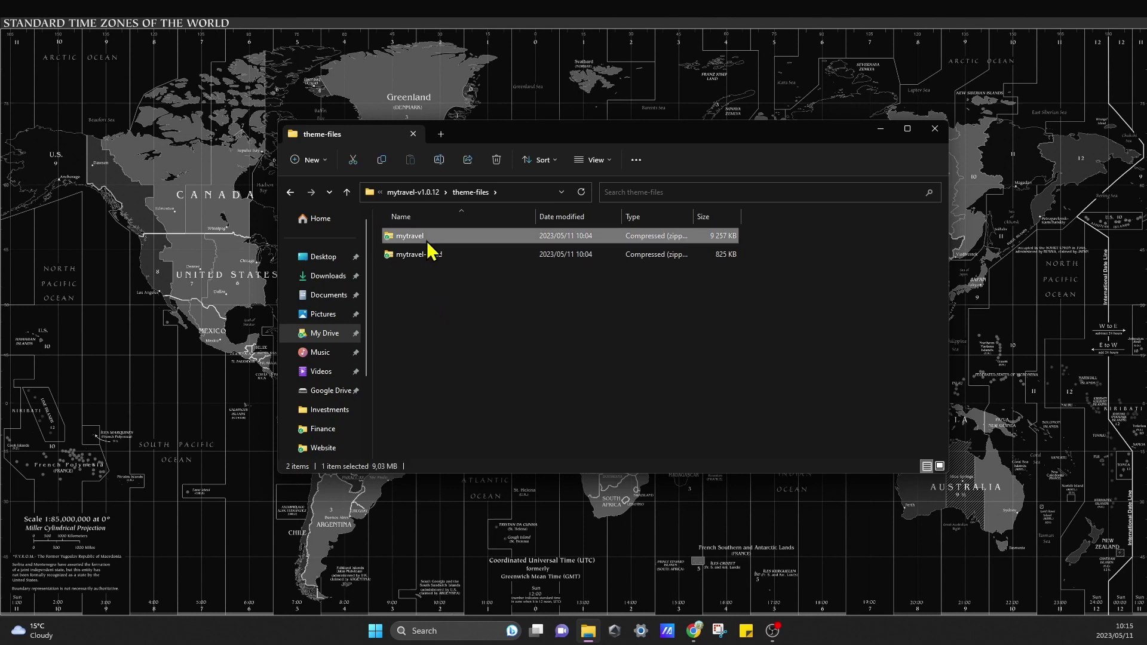
{"action": "double_click", "coordinate": [434, 238]}
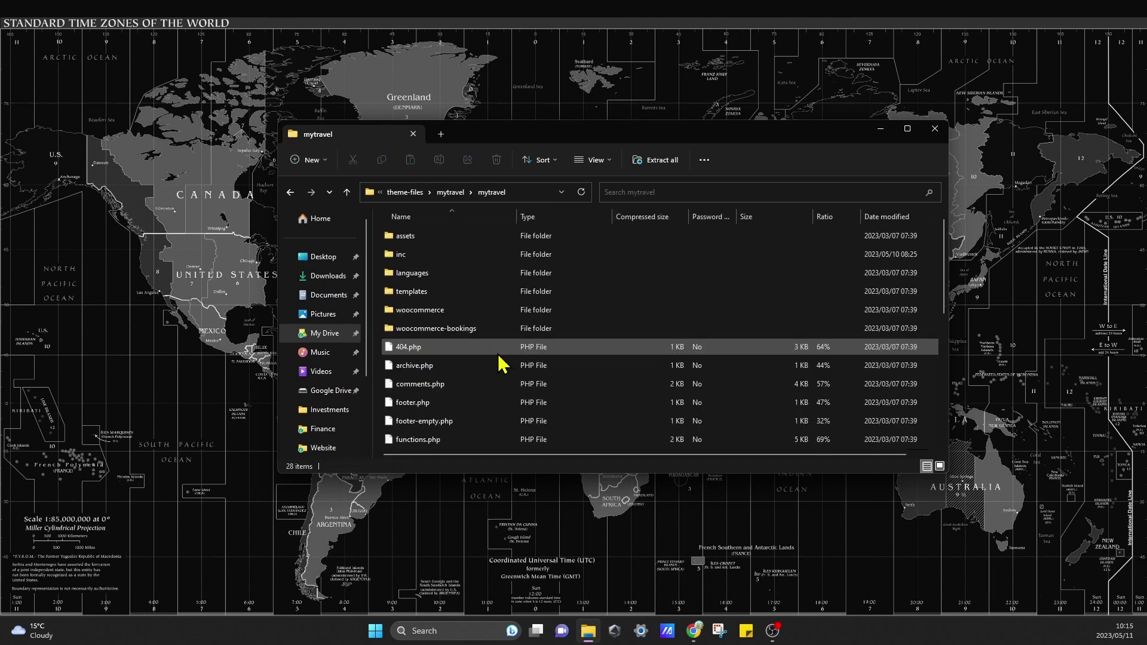
{"action": "scroll", "coordinate": [490, 410], "scroll_direction": "down", "scroll_amount": 1}
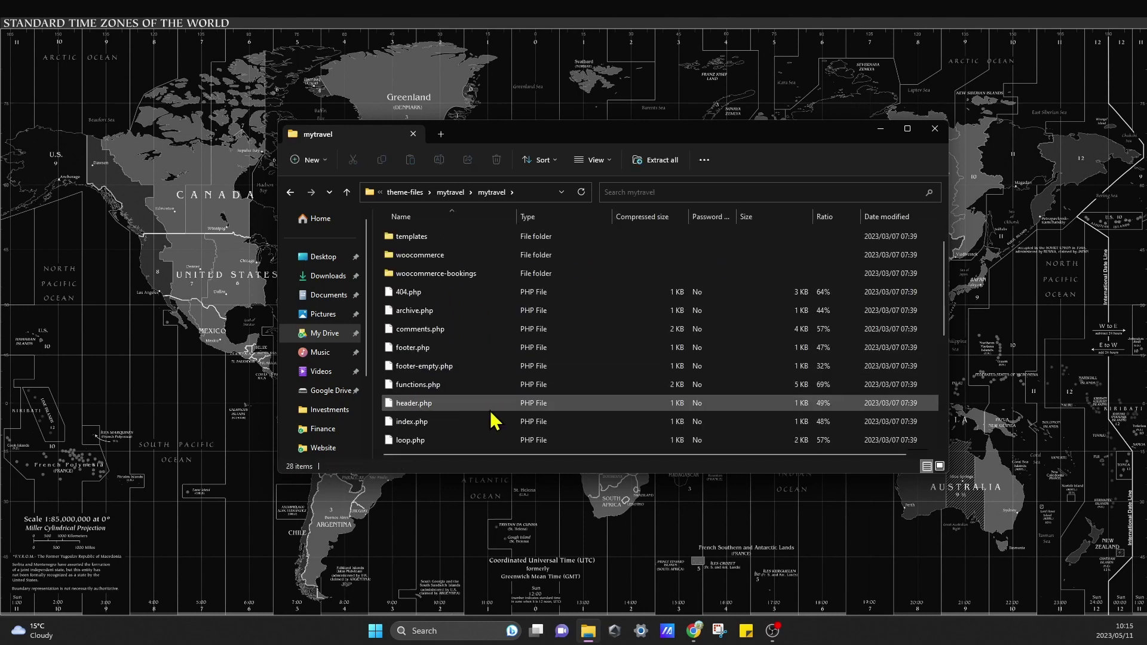
{"action": "left_click", "coordinate": [464, 351]}
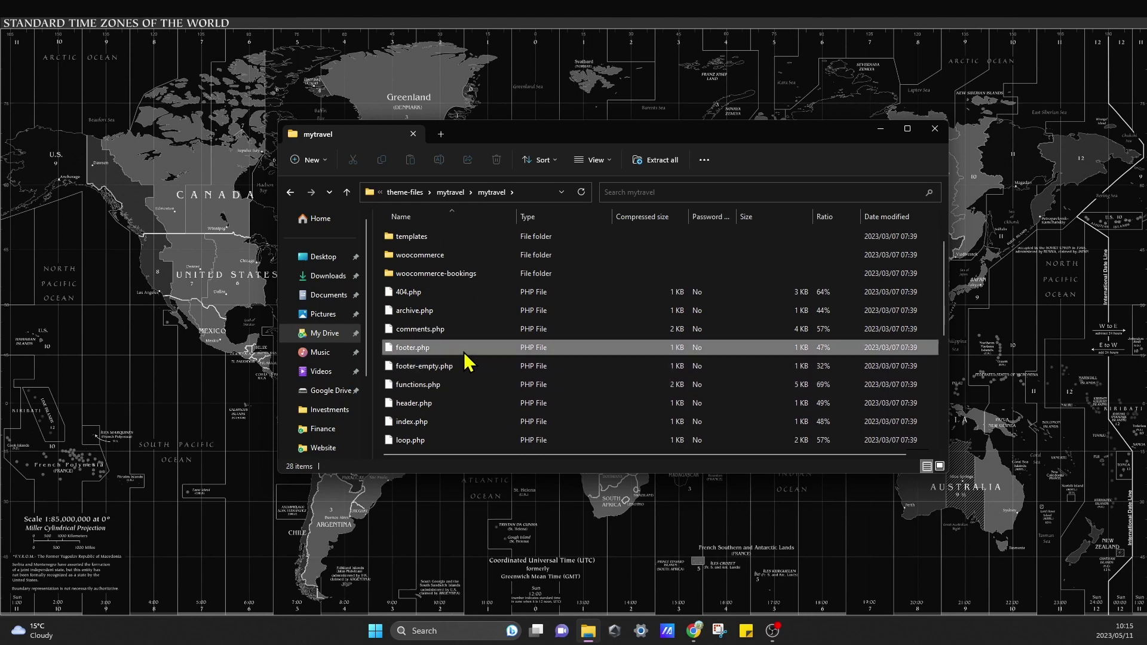
{"action": "scroll", "coordinate": [468, 381], "scroll_direction": "down", "scroll_amount": 1}
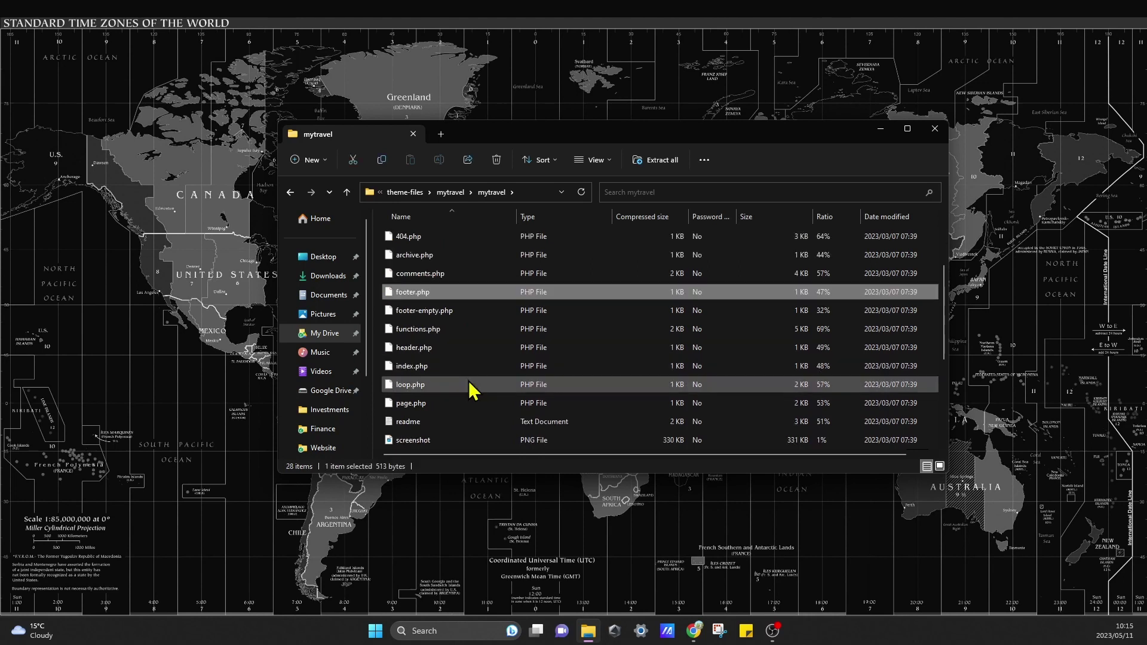
{"action": "left_click", "coordinate": [461, 332]}
{"action": "scroll", "coordinate": [487, 387], "scroll_direction": "down", "scroll_amount": 1}
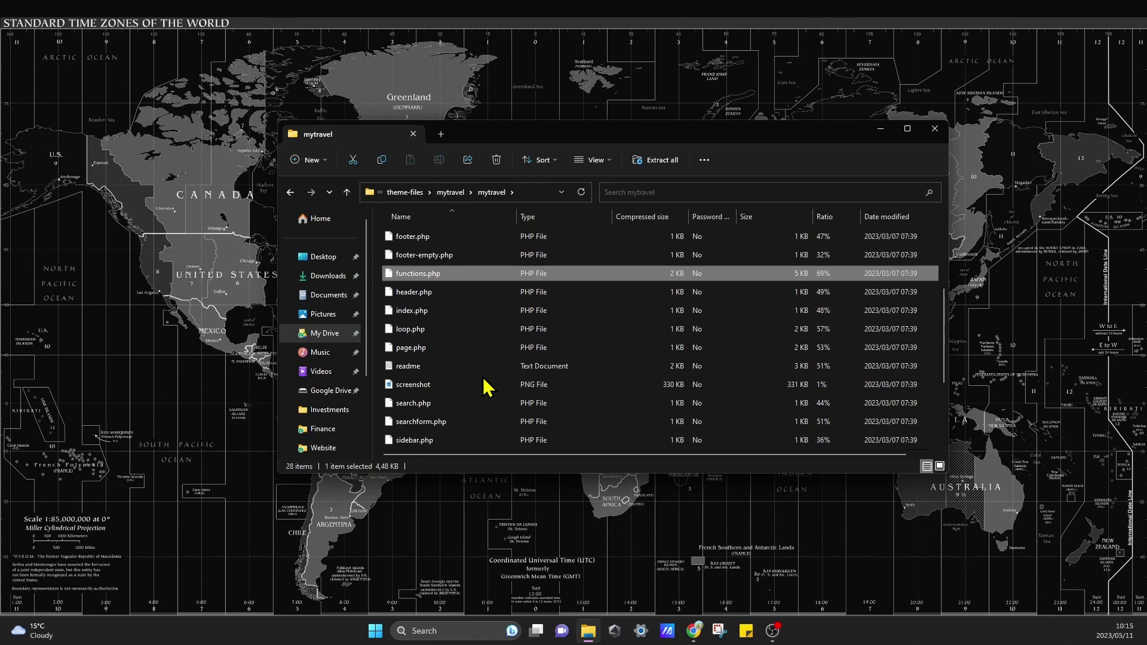
{"action": "scroll", "coordinate": [484, 379], "scroll_direction": "down", "scroll_amount": 1}
- Browse on to the screenshot and style.css.map files, then return to theme-files
{"action": "left_click", "coordinate": [457, 331]}
{"action": "scroll", "coordinate": [512, 399], "scroll_direction": "down", "scroll_amount": 1}
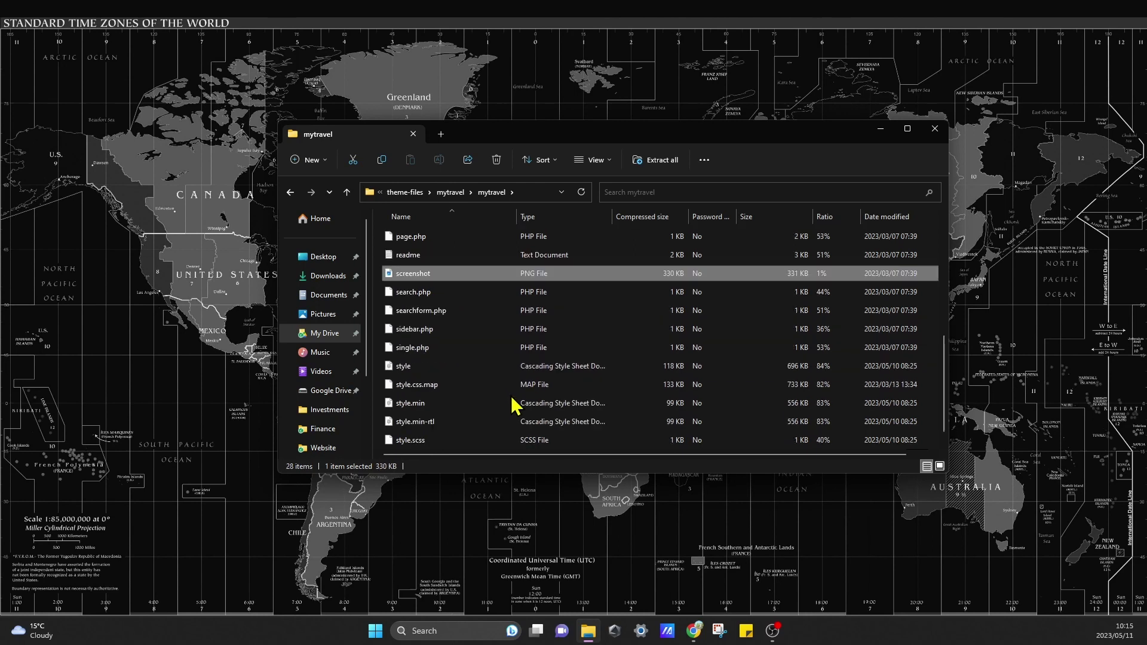
{"action": "scroll", "coordinate": [472, 392], "scroll_direction": "down", "scroll_amount": 1}
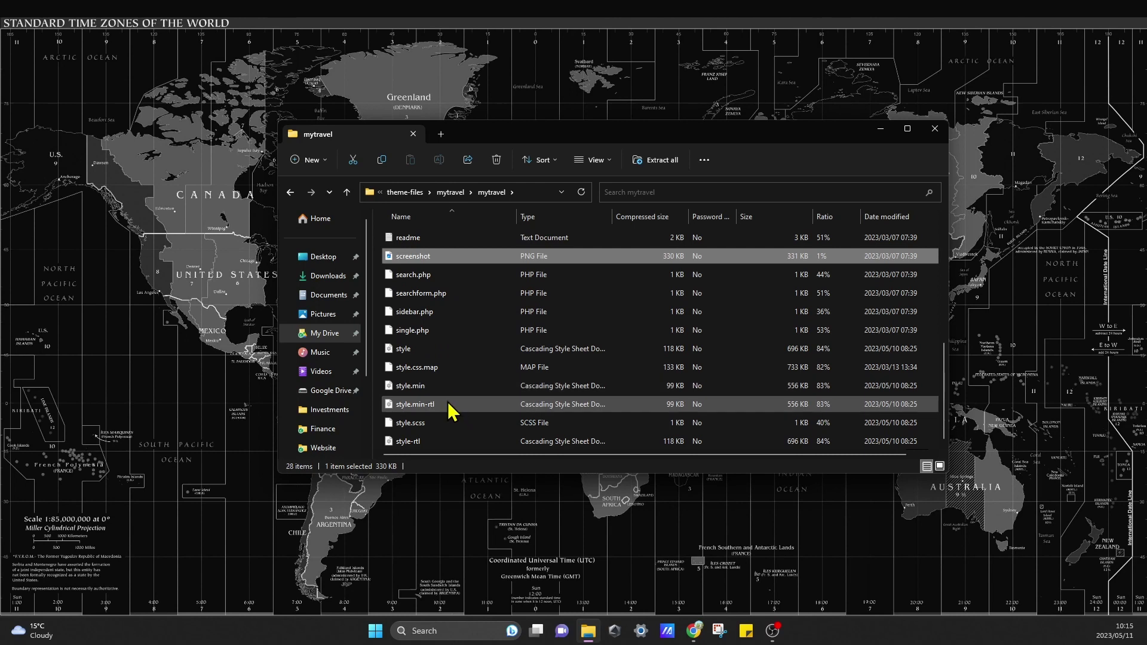
{"action": "left_click", "coordinate": [457, 368]}
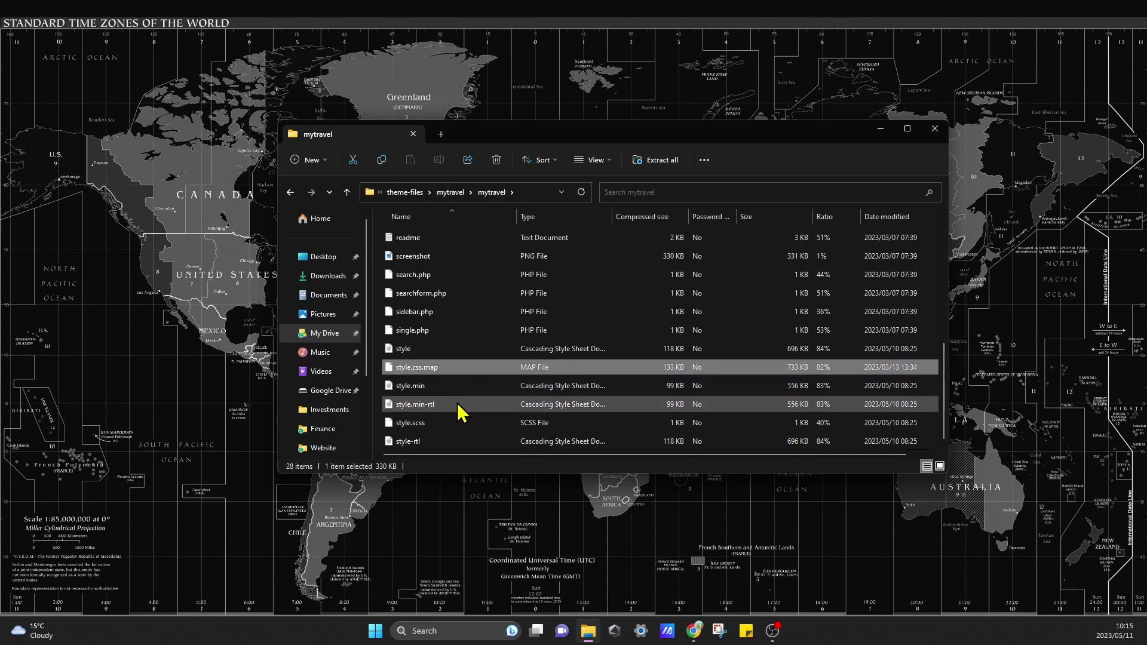
{"action": "scroll", "coordinate": [457, 406], "scroll_direction": "up", "scroll_amount": 5}
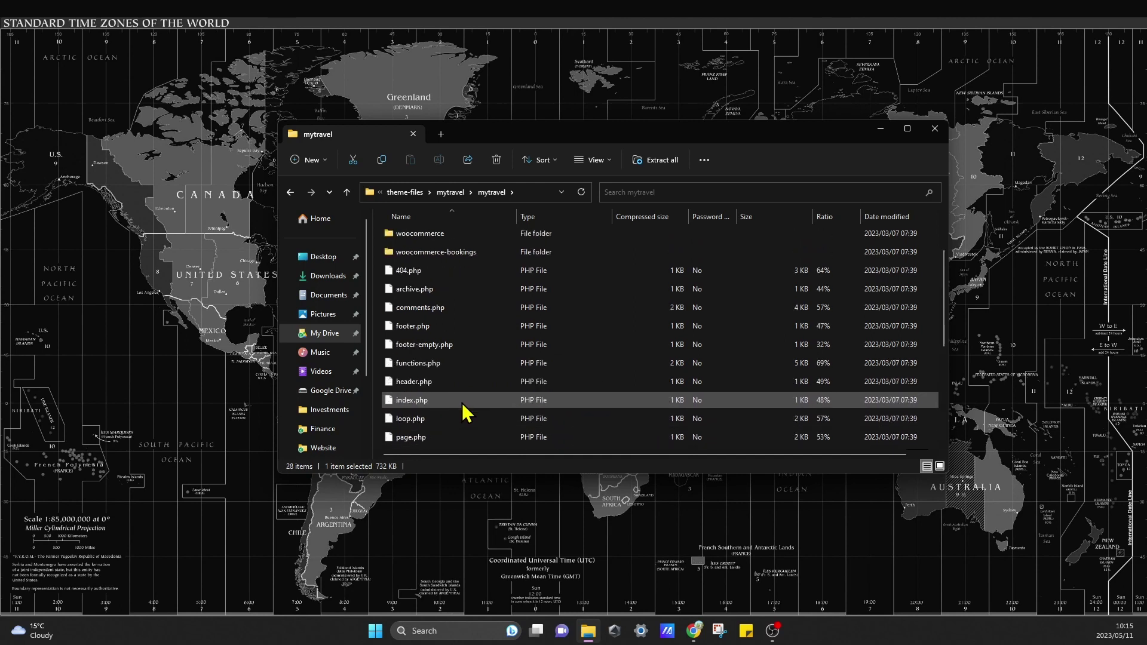
{"action": "left_click", "coordinate": [289, 192]}
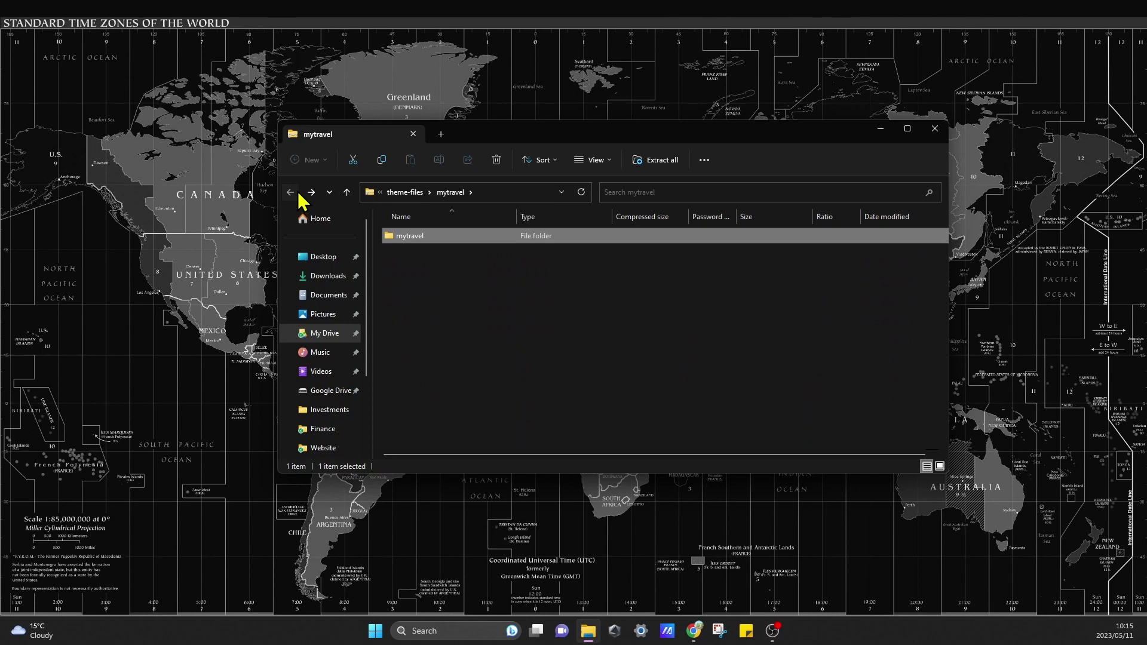
{"action": "left_click", "coordinate": [297, 191]}
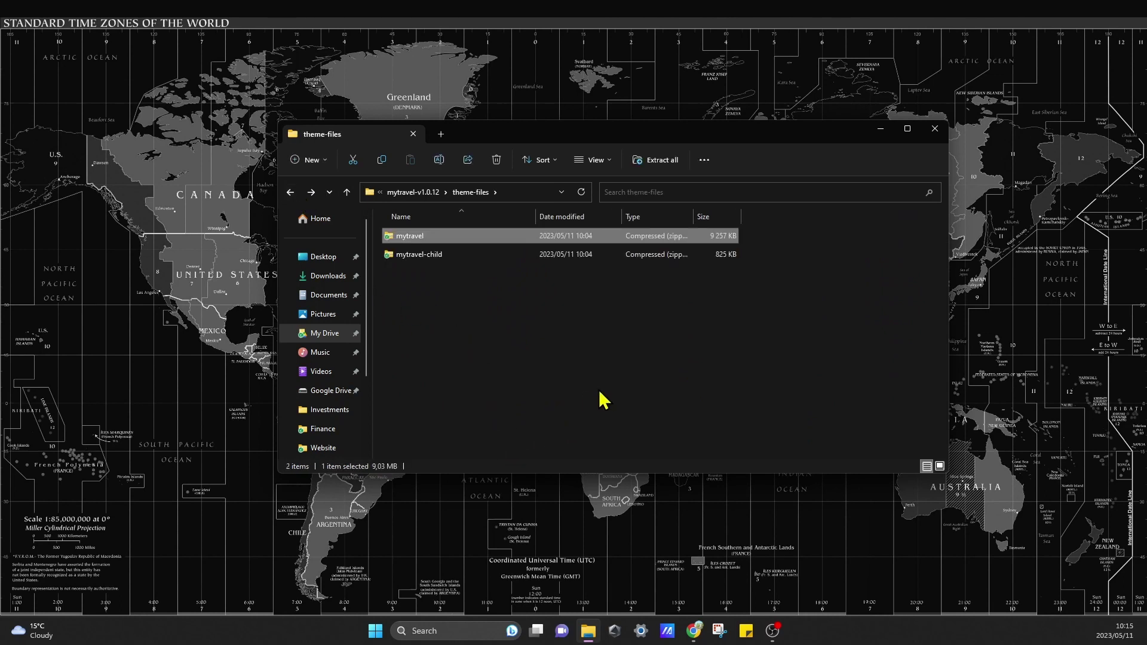
- In Chrome, go from the WordPress Upload Theme tab to Appearance > Themes
{"action": "left_click", "coordinate": [693, 631]}
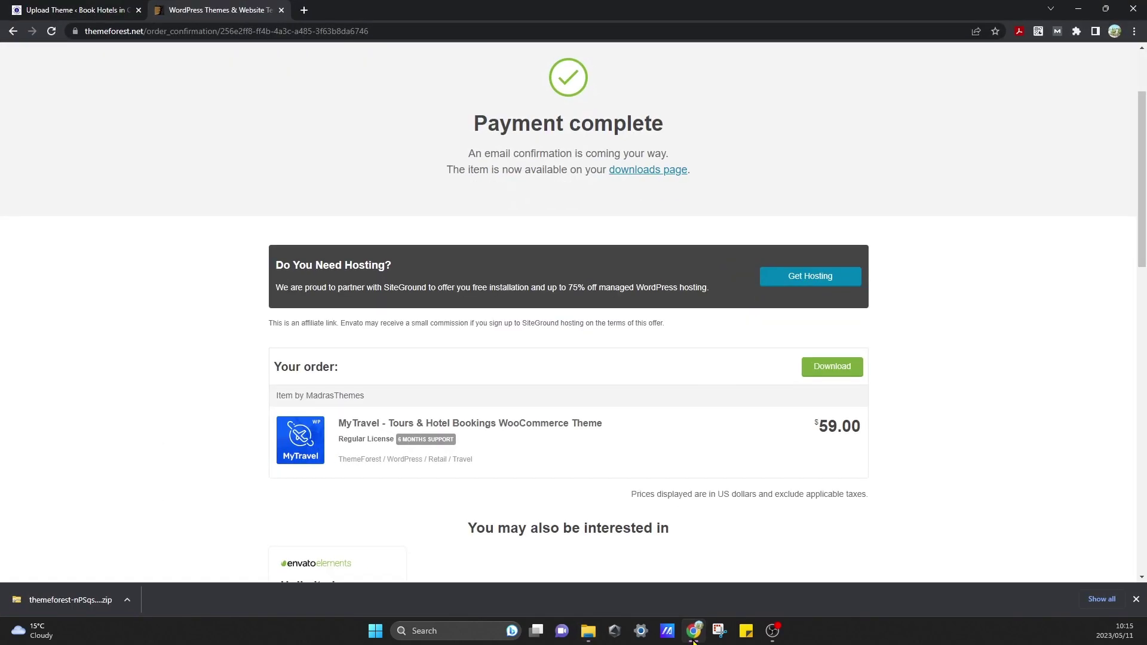
{"action": "left_click", "coordinate": [33, 10]}
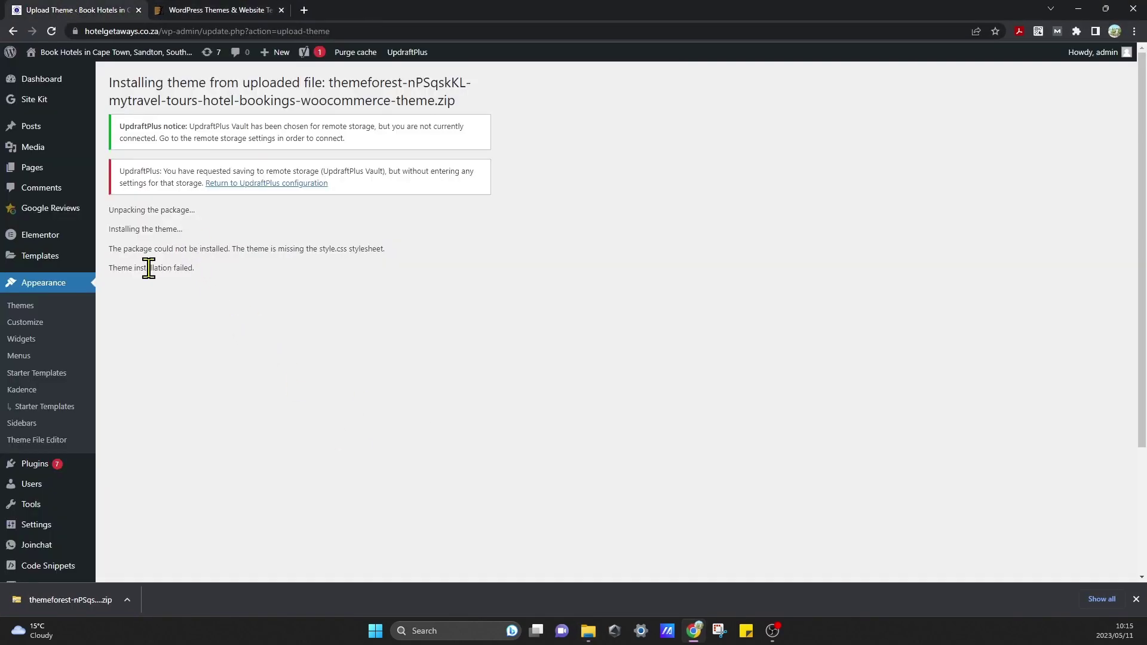
{"action": "left_click", "coordinate": [63, 310]}
{"action": "key", "text": "alt+Tab"}
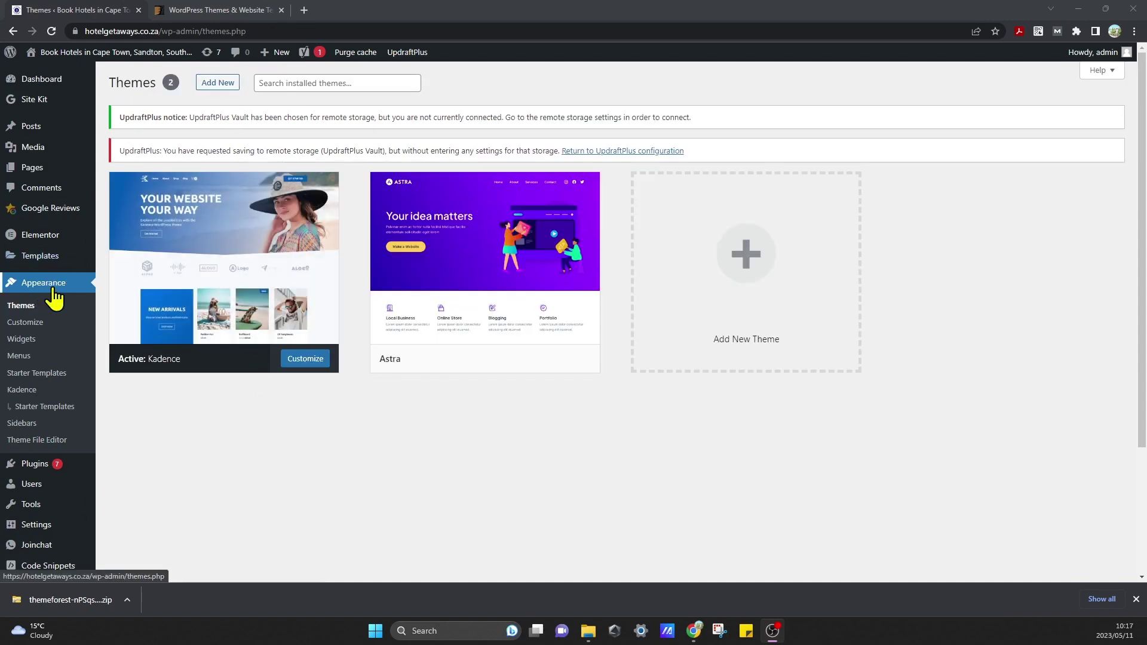
- Start a theme upload via Add New > Upload Theme and browse for the file
{"action": "left_click", "coordinate": [217, 82]}
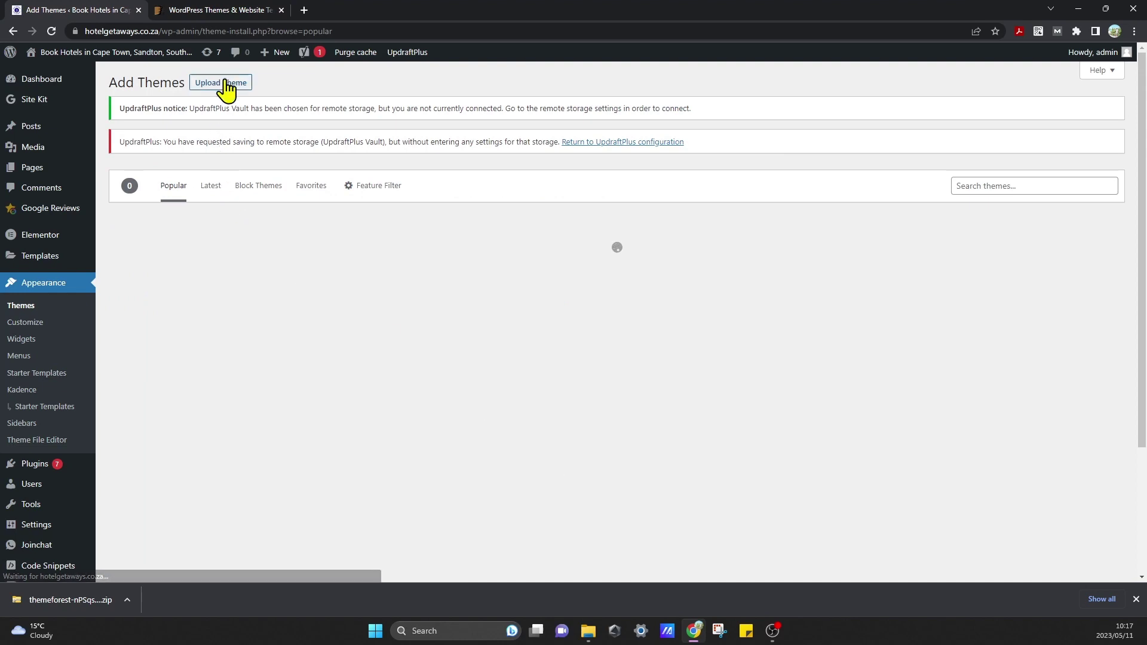
{"action": "left_click", "coordinate": [226, 84]}
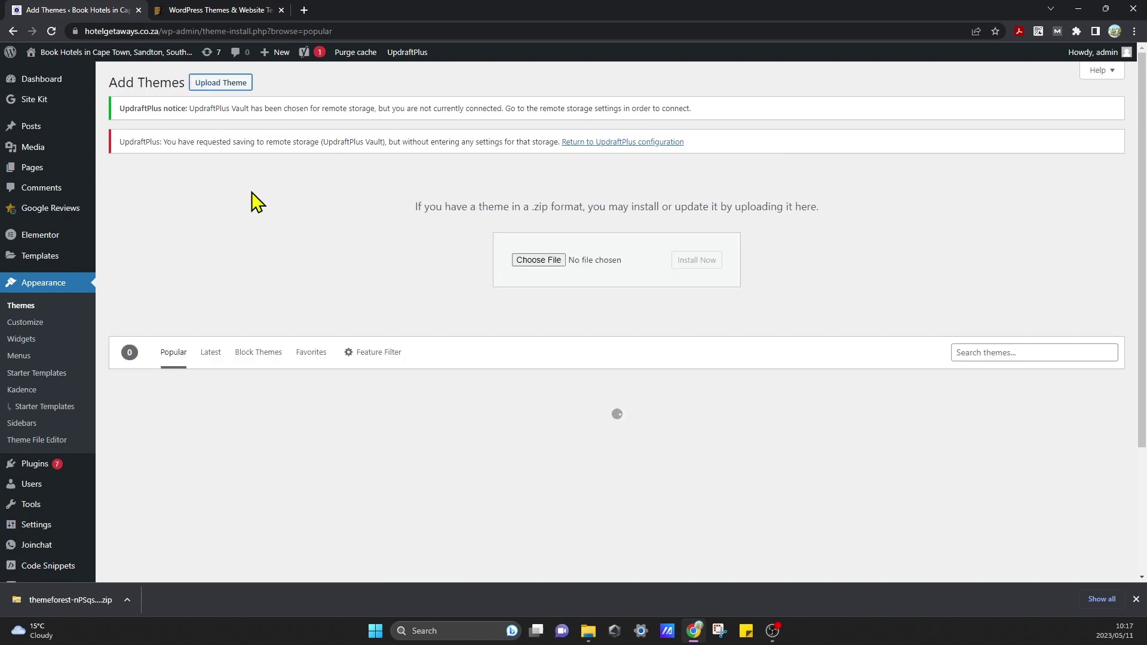
{"action": "left_click", "coordinate": [559, 261]}
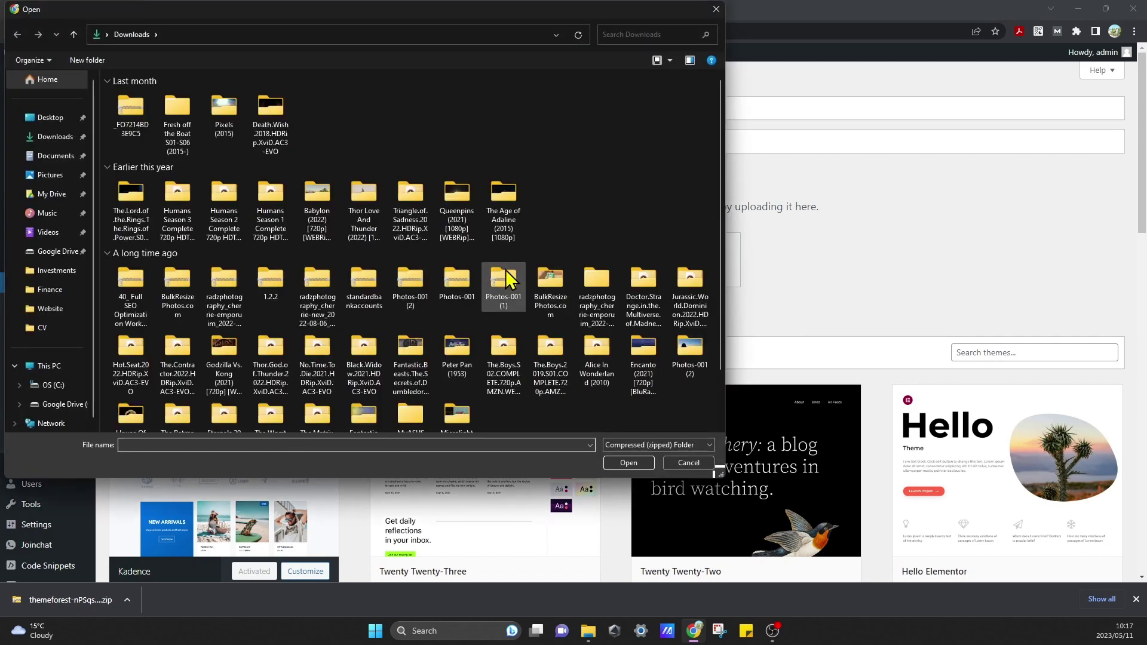
- Choose mytravel.zip from My Drive > Hotel Getaways > themeforest > mytravel-v1.0.12 > theme-files
{"action": "left_click", "coordinate": [55, 118]}
{"action": "left_click", "coordinate": [55, 137]}
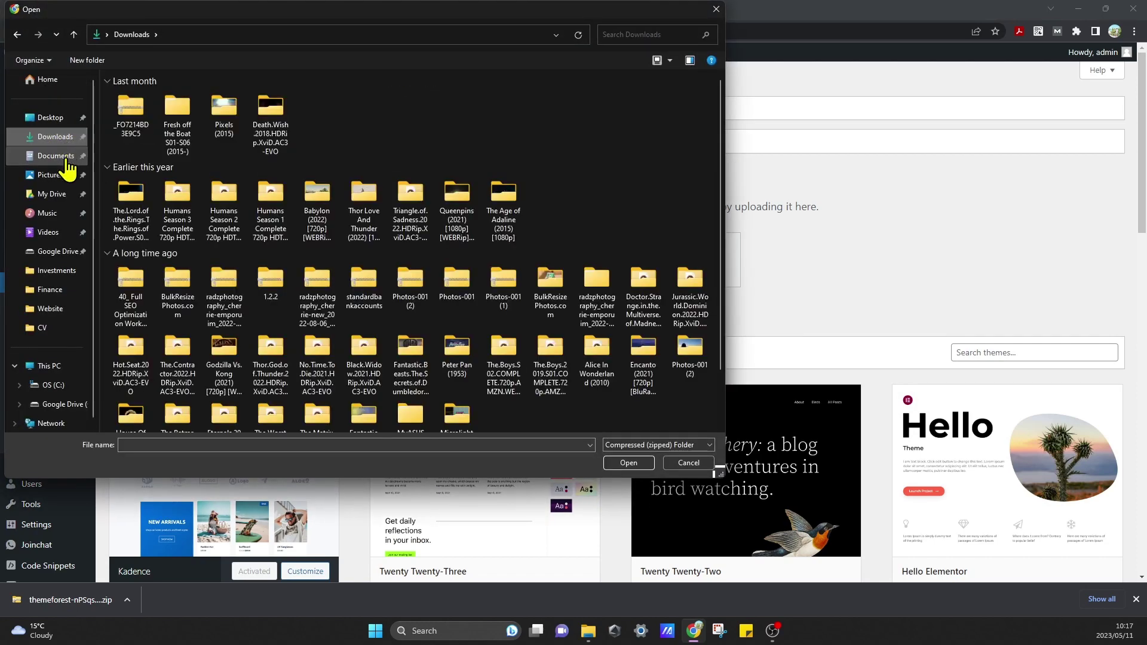
{"action": "left_click", "coordinate": [63, 197]}
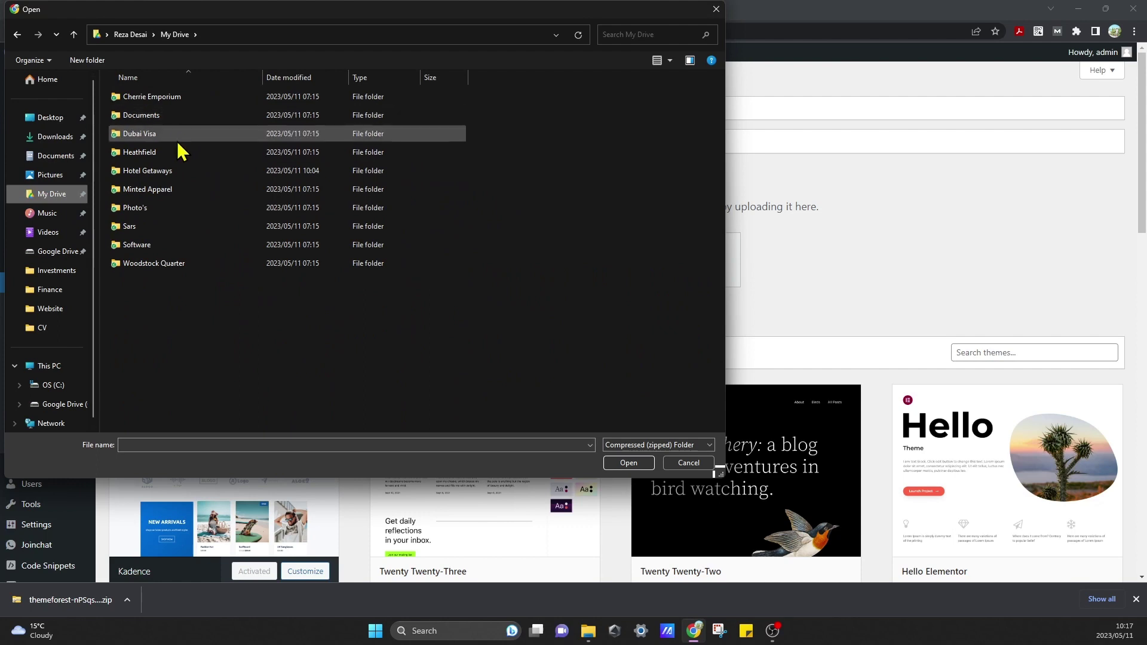
{"action": "double_click", "coordinate": [180, 171]}
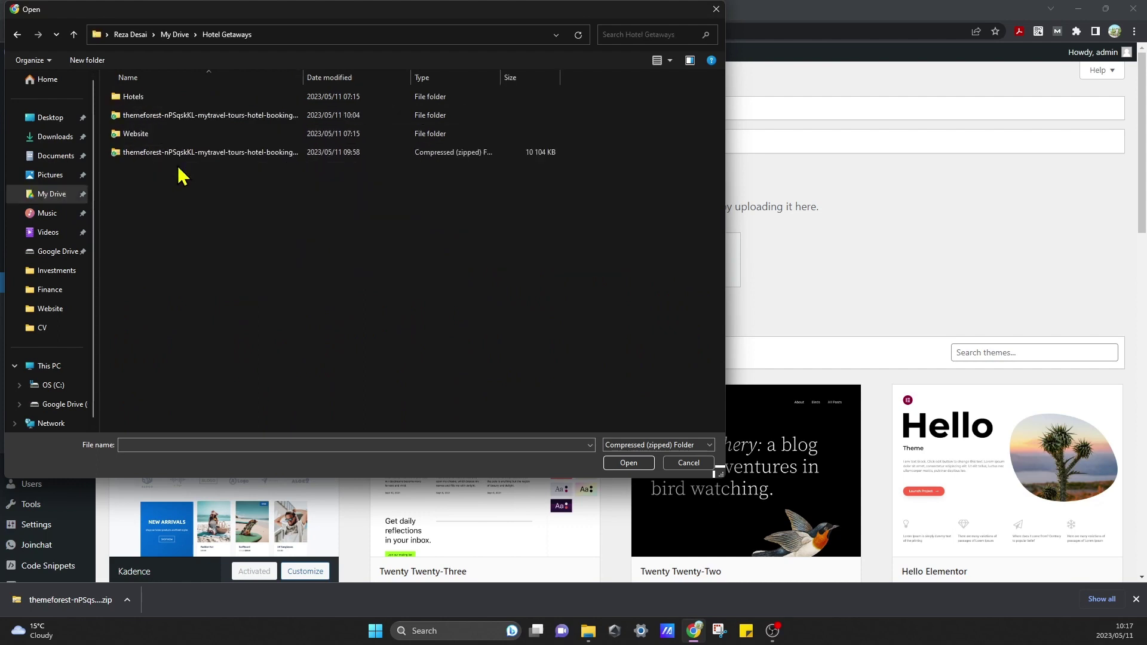
{"action": "double_click", "coordinate": [188, 117]}
{"action": "double_click", "coordinate": [181, 99]}
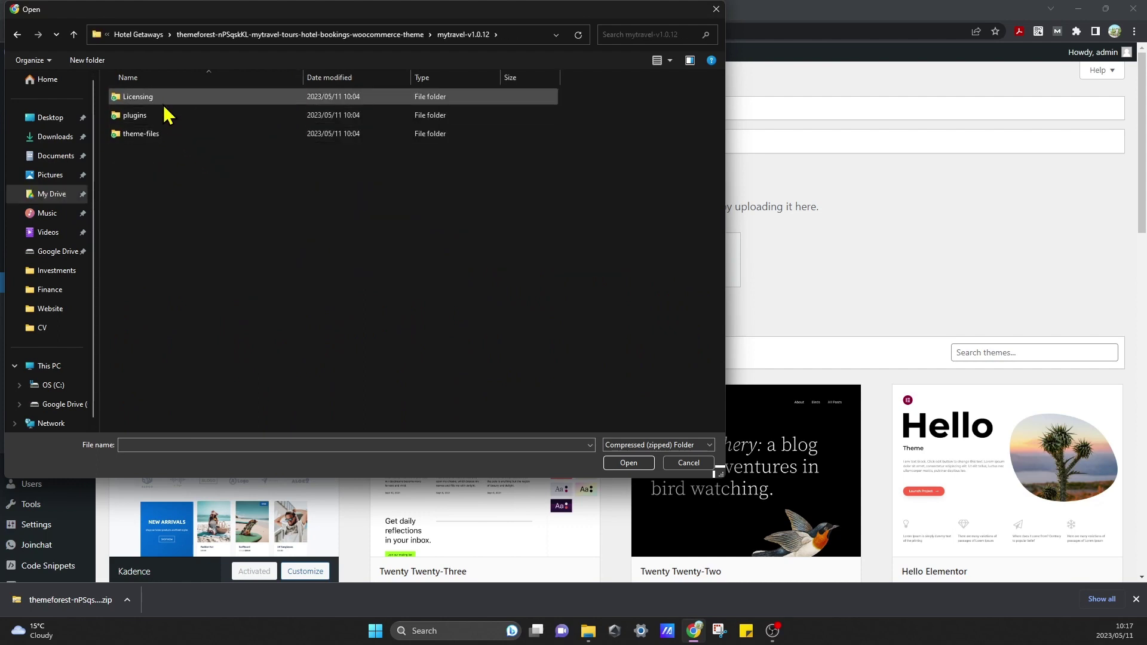
{"action": "double_click", "coordinate": [158, 133]}
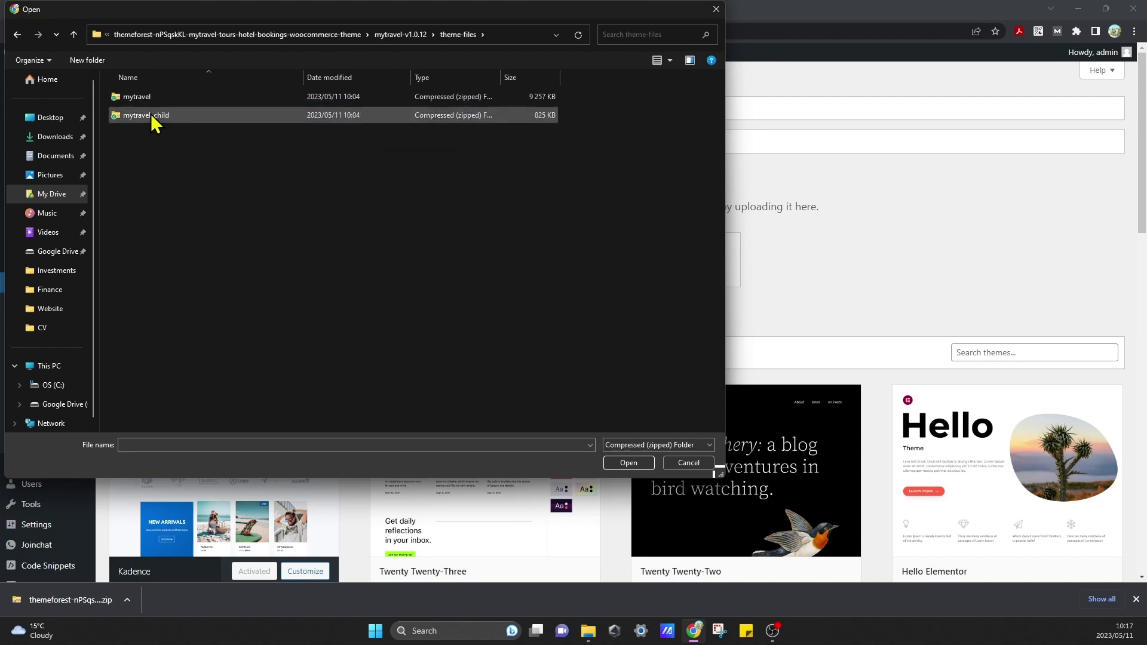
{"action": "left_click", "coordinate": [156, 99]}
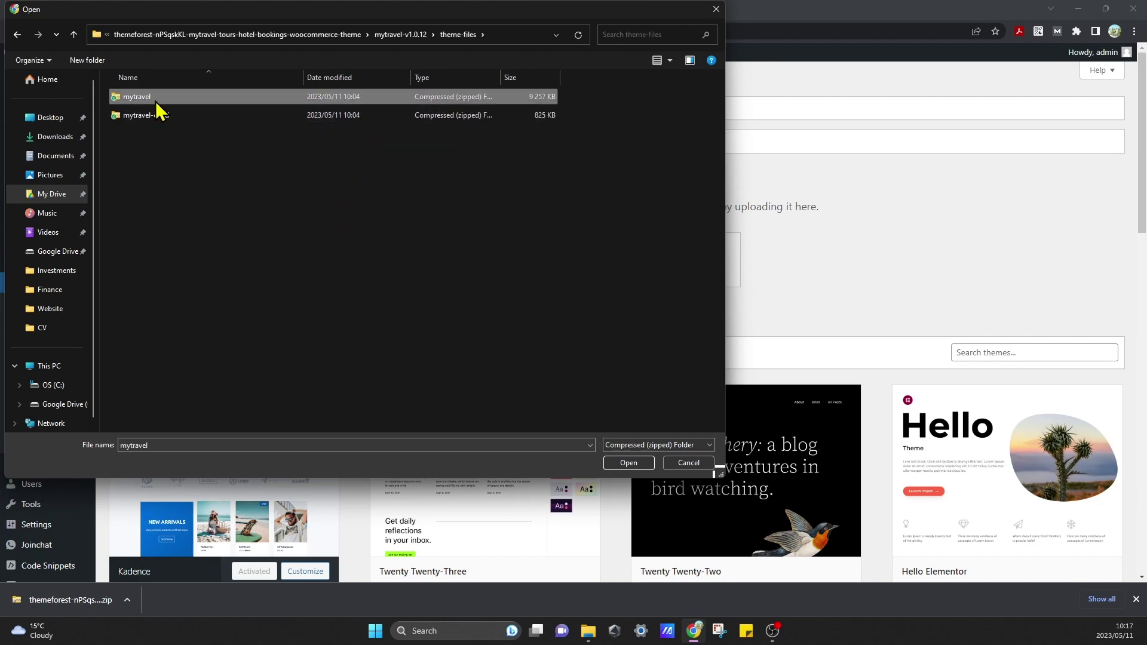
{"action": "left_click", "coordinate": [628, 463]}
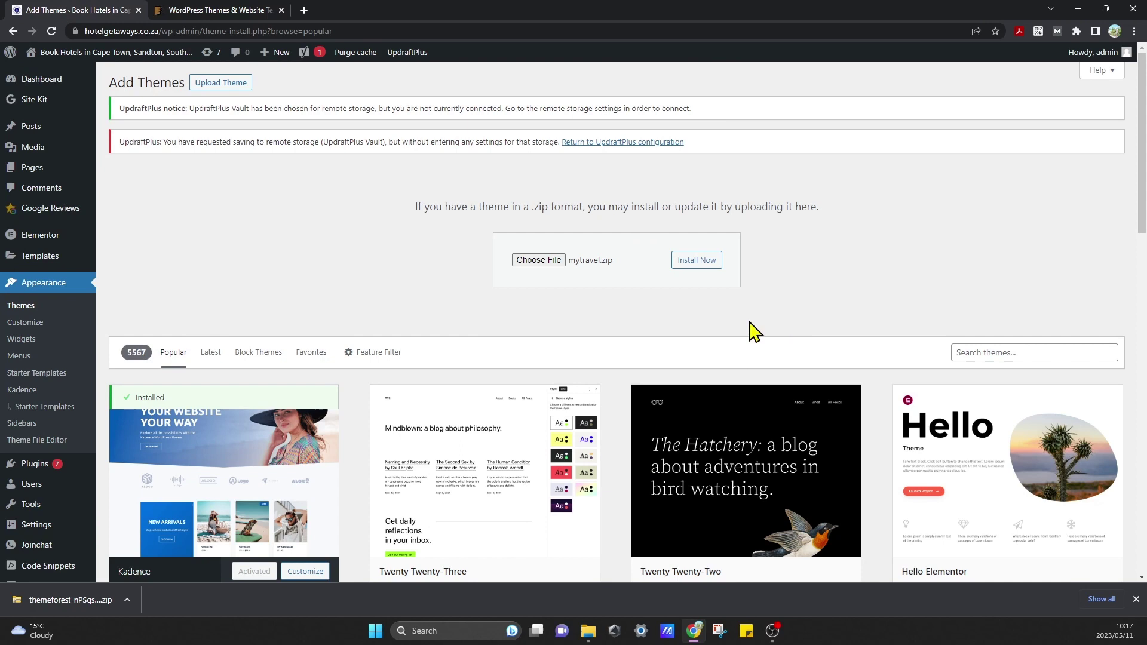
- Install the uploaded mytravel.zip theme and activate MyTravel
{"action": "left_click", "coordinate": [704, 261]}
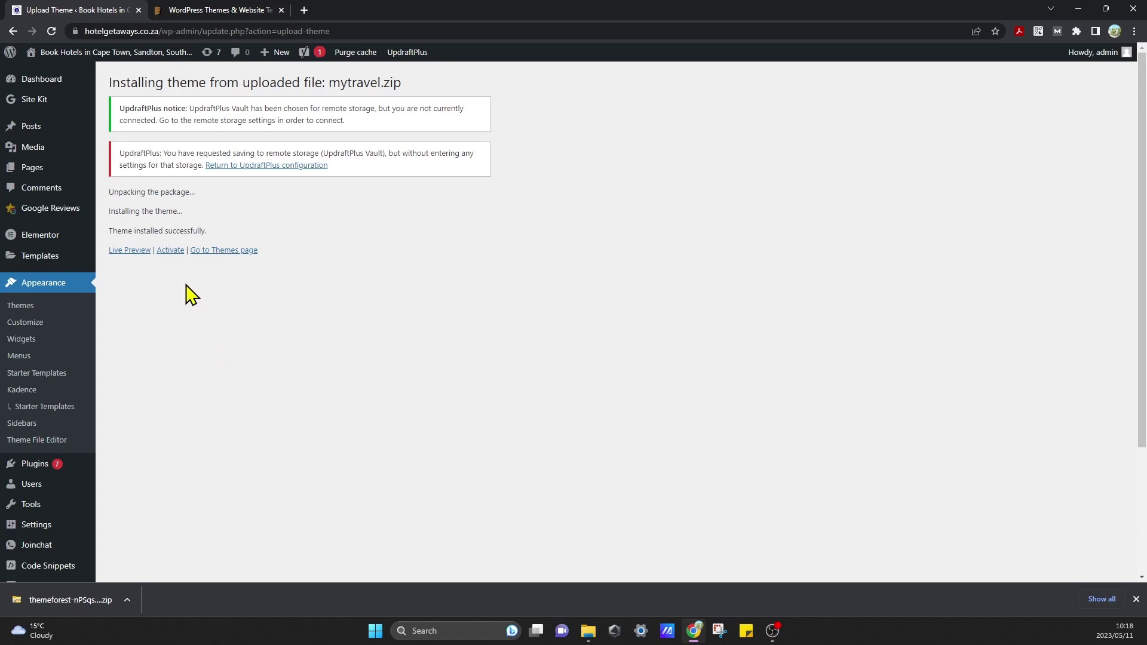
{"action": "left_click", "coordinate": [171, 250]}
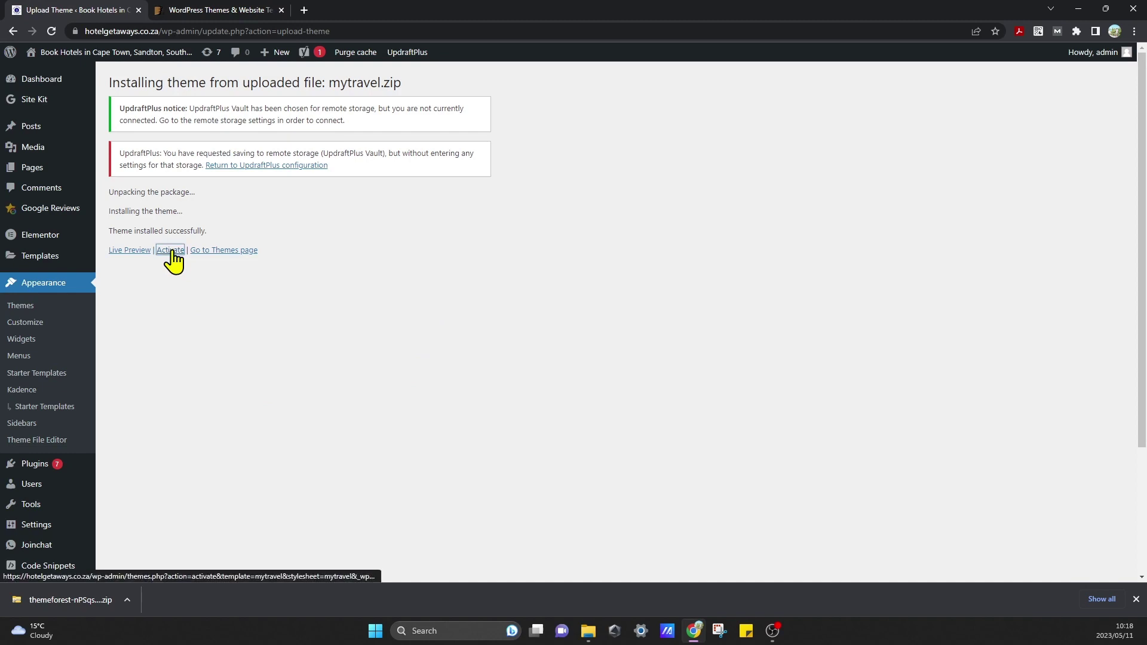